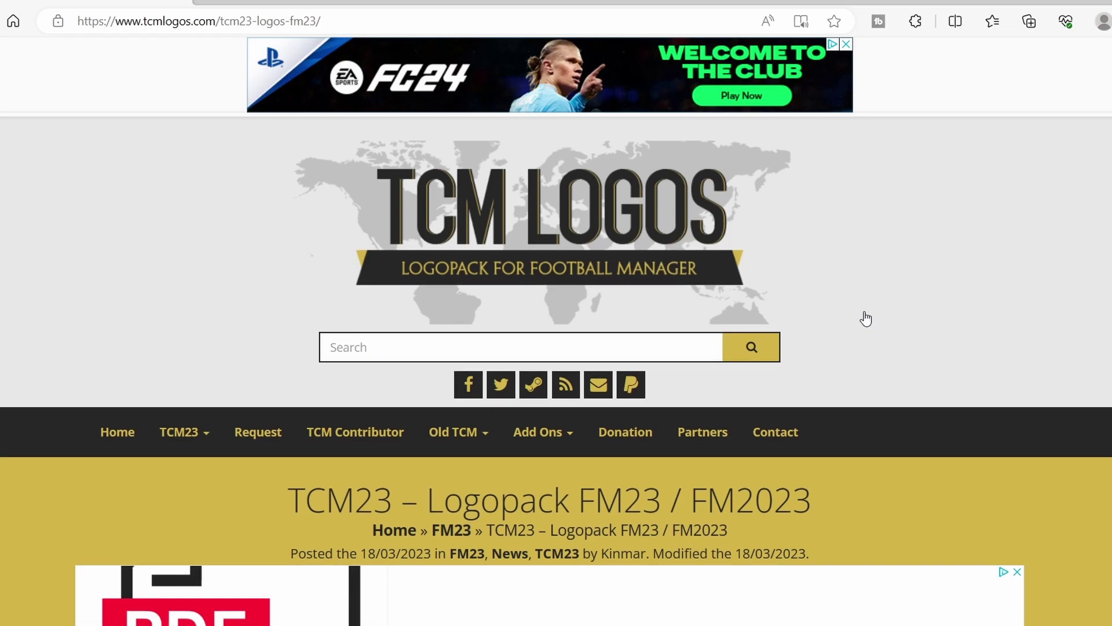
# Step: Review the TCM23 logopack page, including its update details and installation instructions, down to the Megapack and Update 23.1 download links
pyautogui.scroll(-9, 865, 318)
pyautogui.scroll(-1, 867, 316)
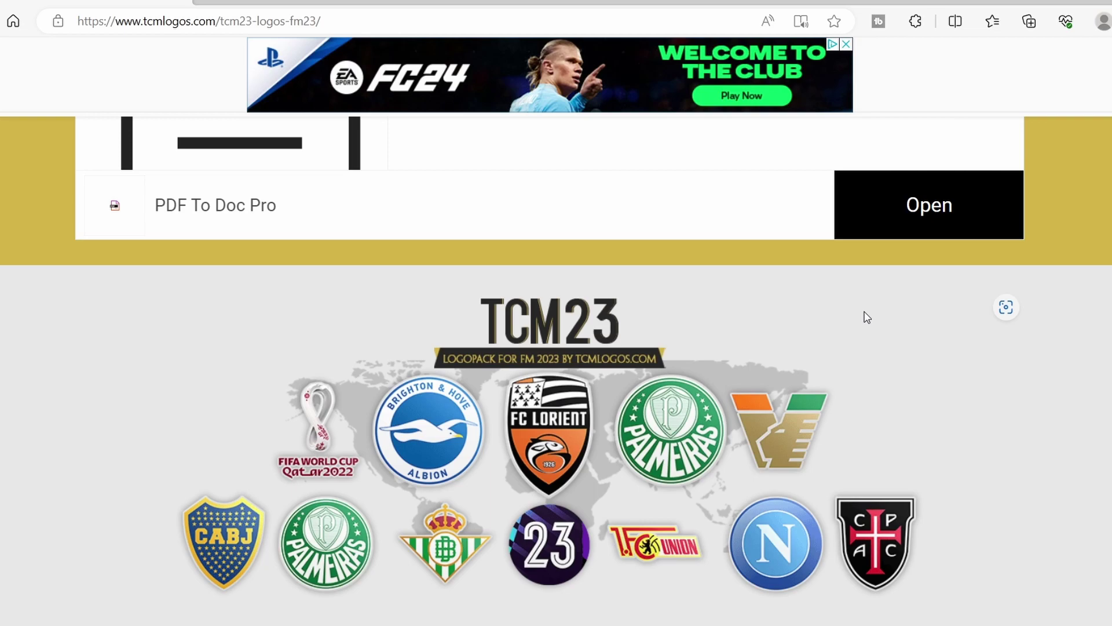
pyautogui.scroll(-15, 867, 318)
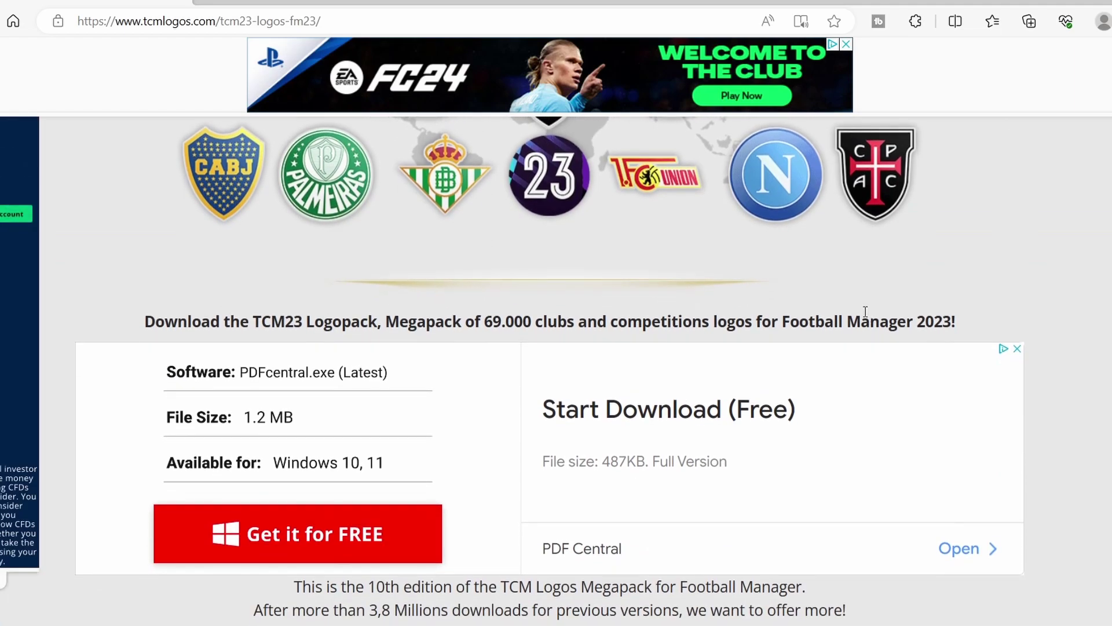
pyautogui.scroll(-6, 867, 318)
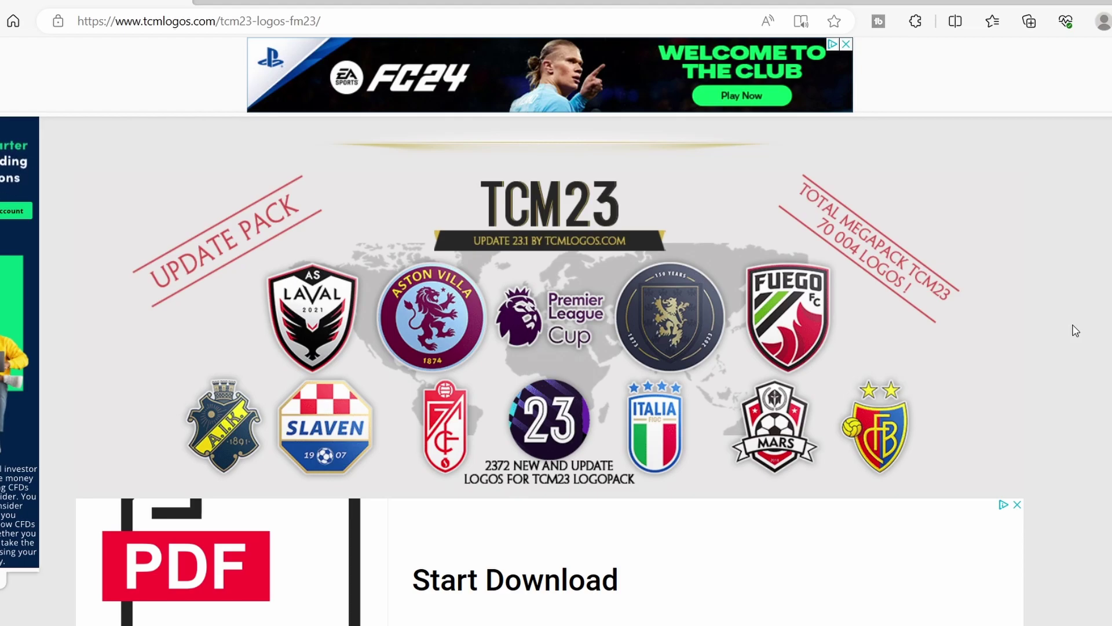
pyautogui.scroll(-10, 1075, 331)
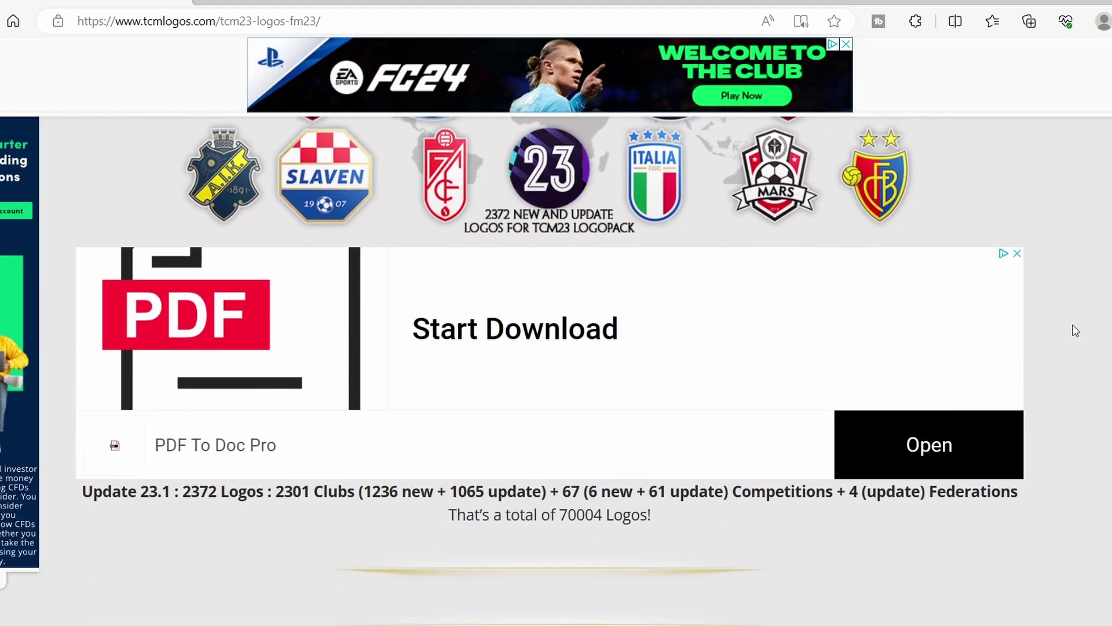
pyautogui.scroll(-3, 1075, 331)
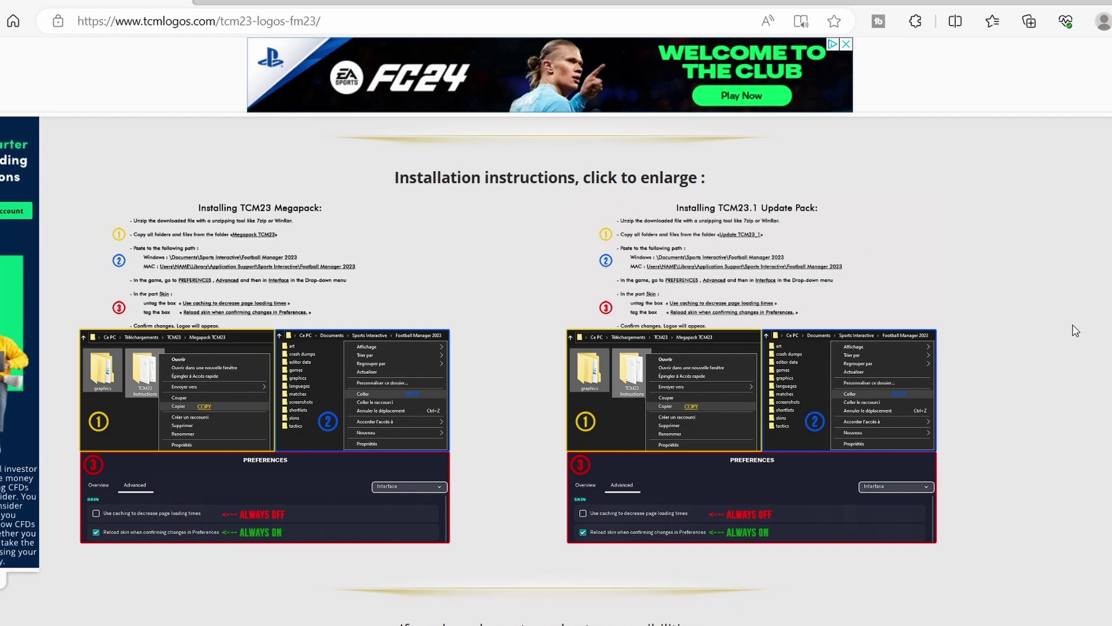
pyautogui.scroll(-5, 1076, 331)
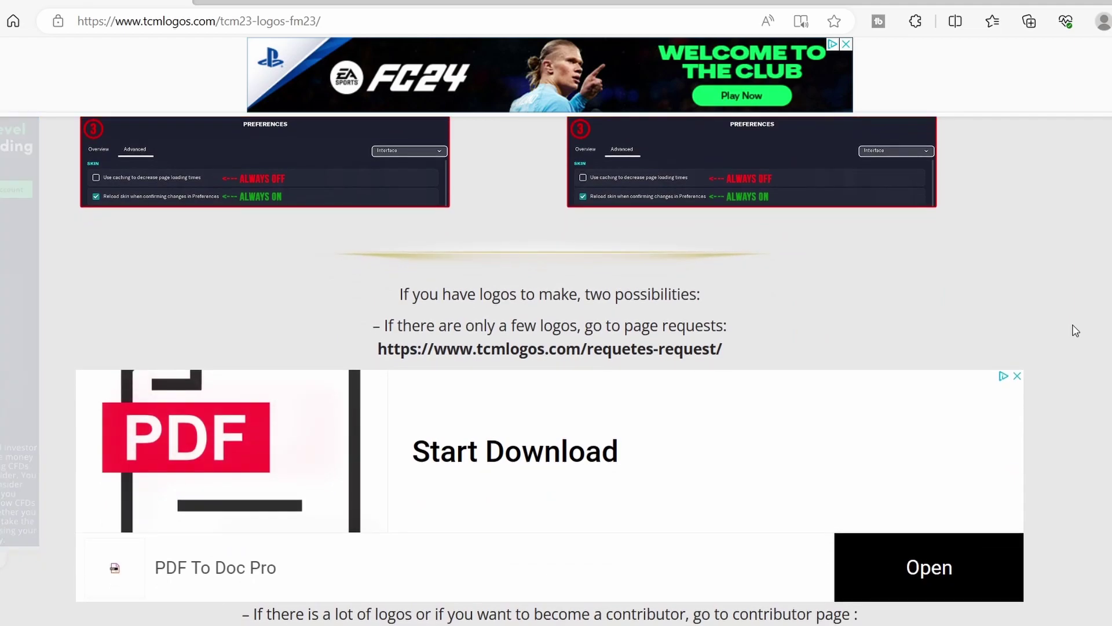
pyautogui.scroll(-5, 1076, 331)
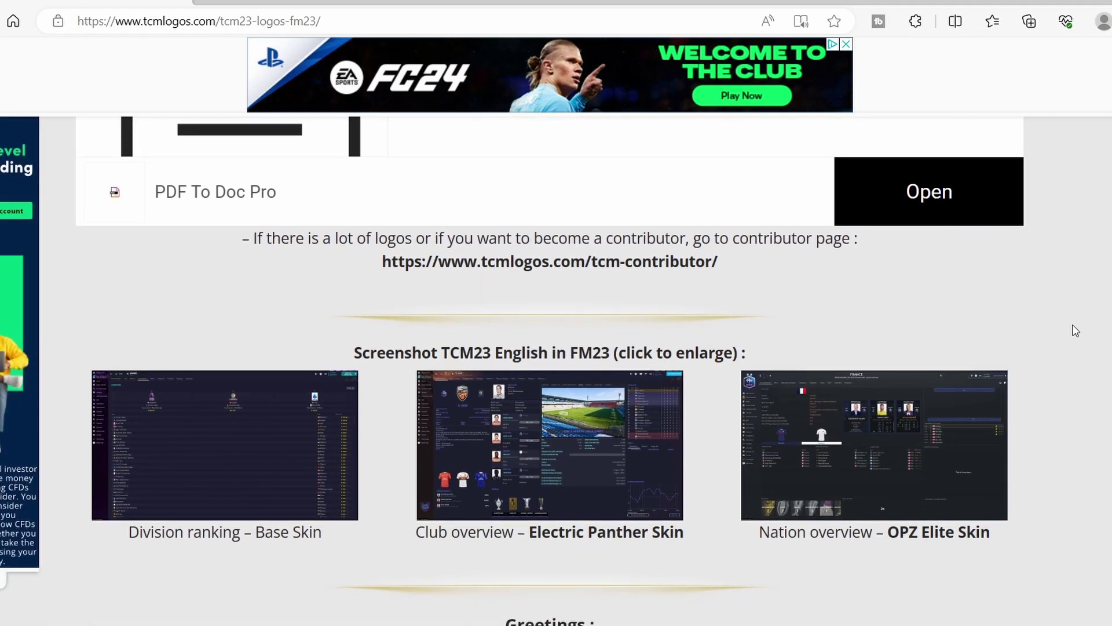
pyautogui.scroll(-10, 1075, 331)
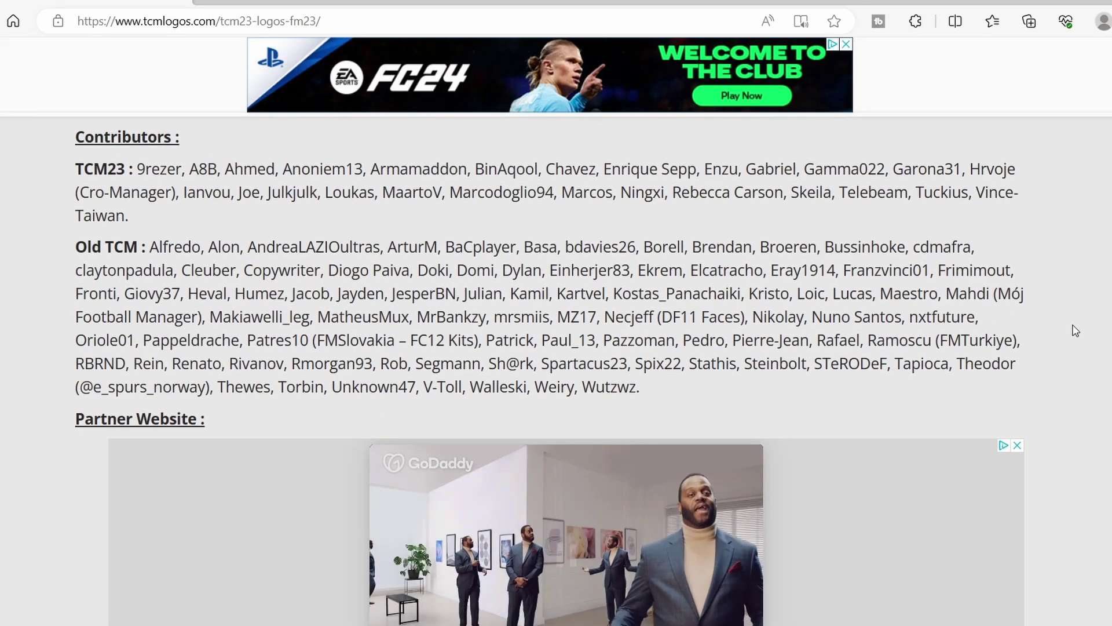
pyautogui.scroll(-10, 1076, 331)
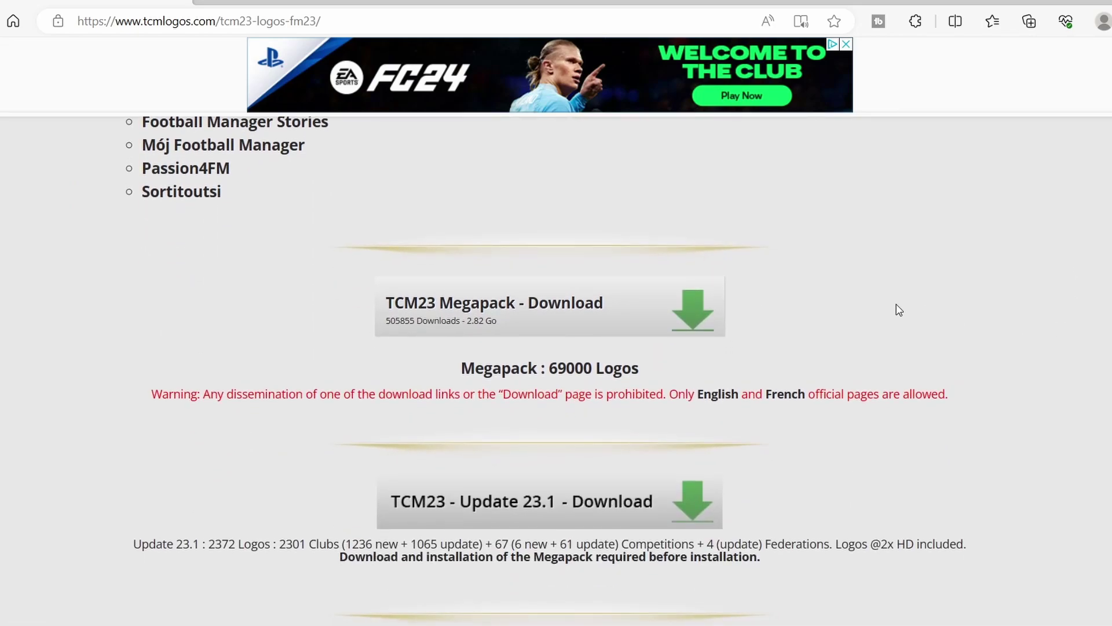
# Step: Open the TCM23 Megapack's main MEGA download, Megapack TCM23.rar, and return to the TCM23 logopack page by closing the download tabs
pyautogui.click(502, 330)
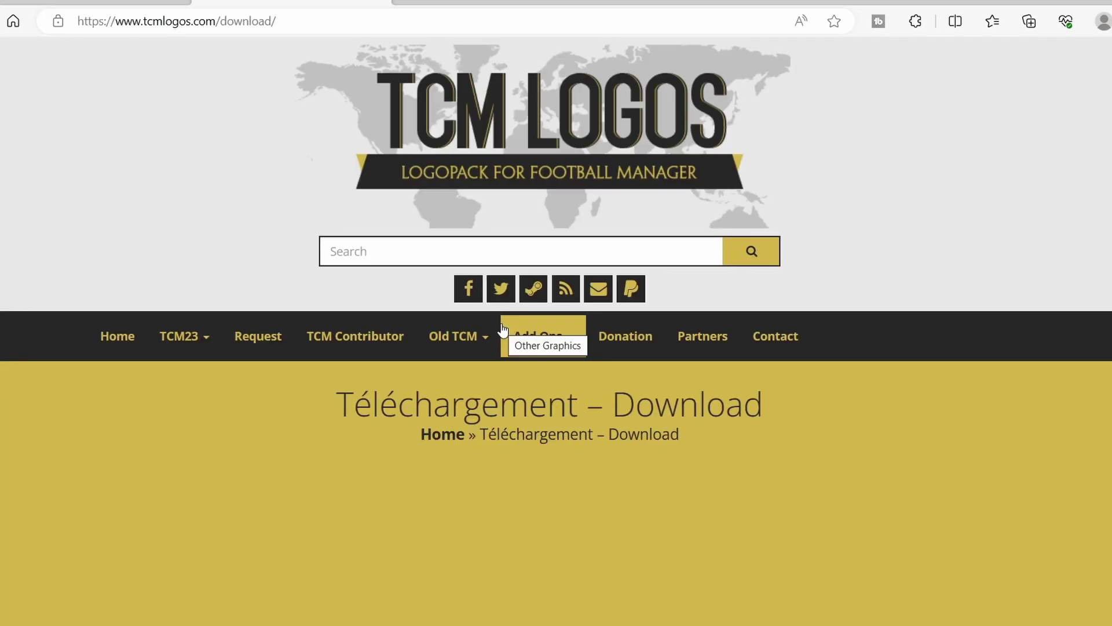
pyautogui.scroll(-5, 859, 438)
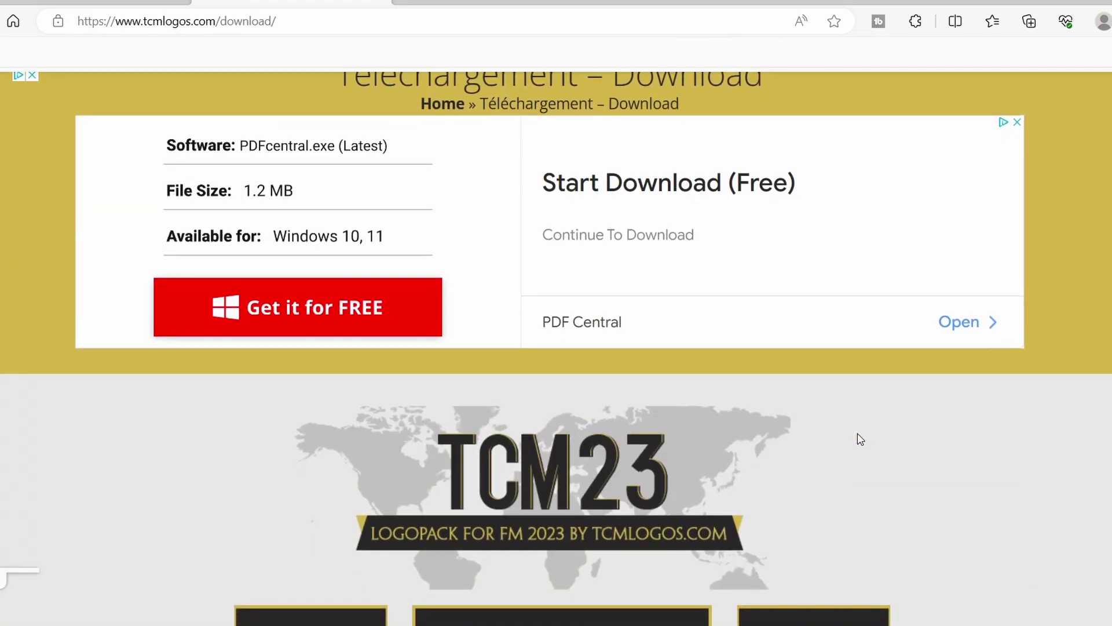
pyautogui.scroll(-6, 857, 433)
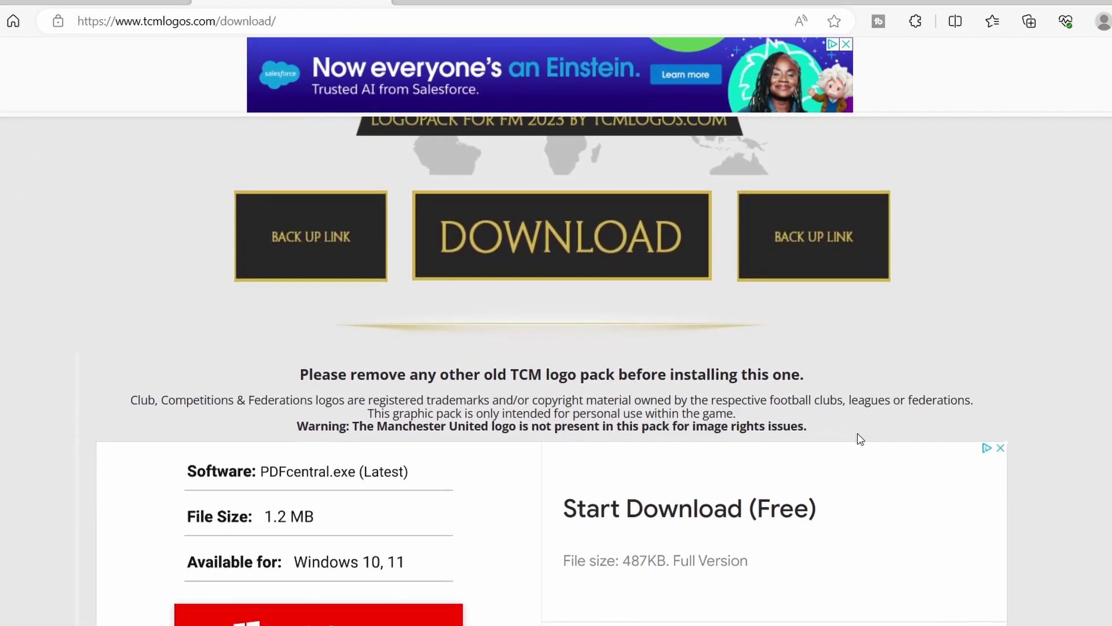
pyautogui.click(561, 244)
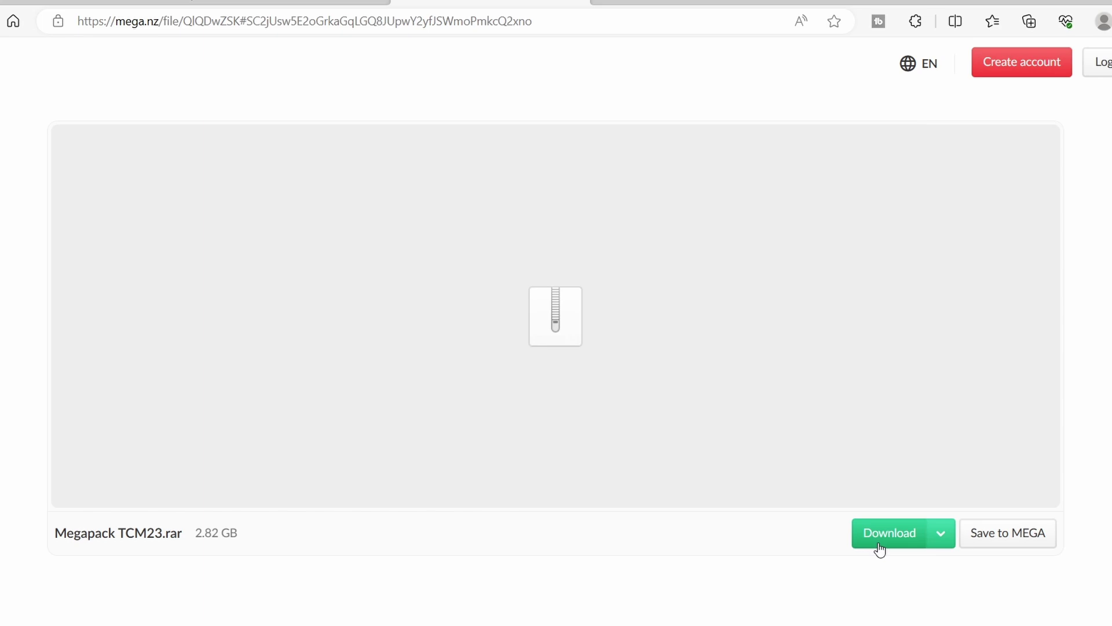
pyautogui.click(579, 2)
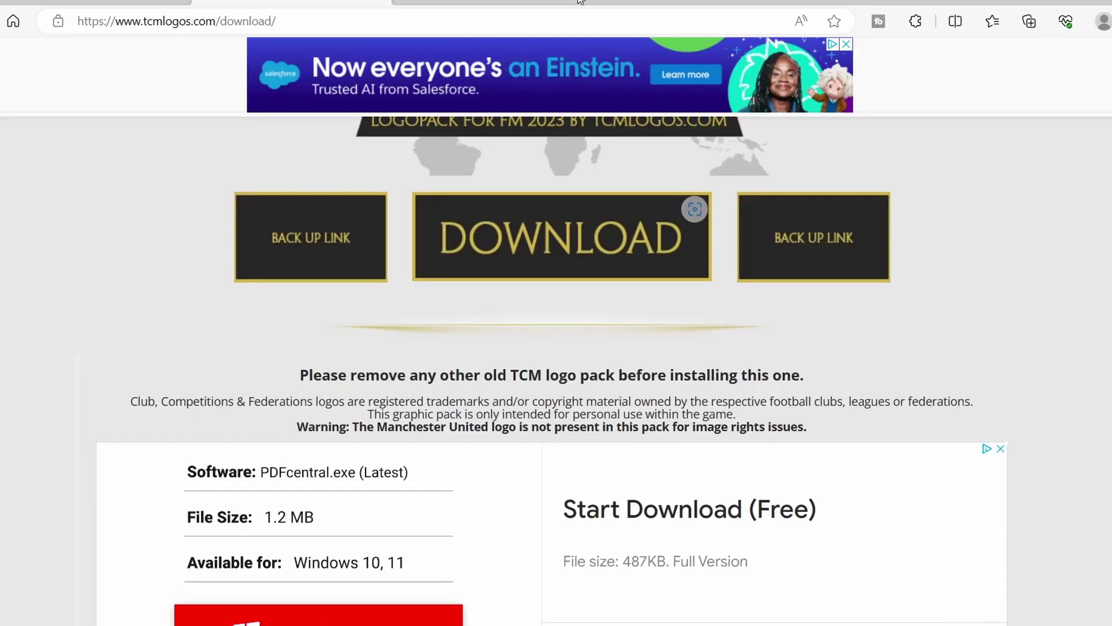
pyautogui.click(376, 2)
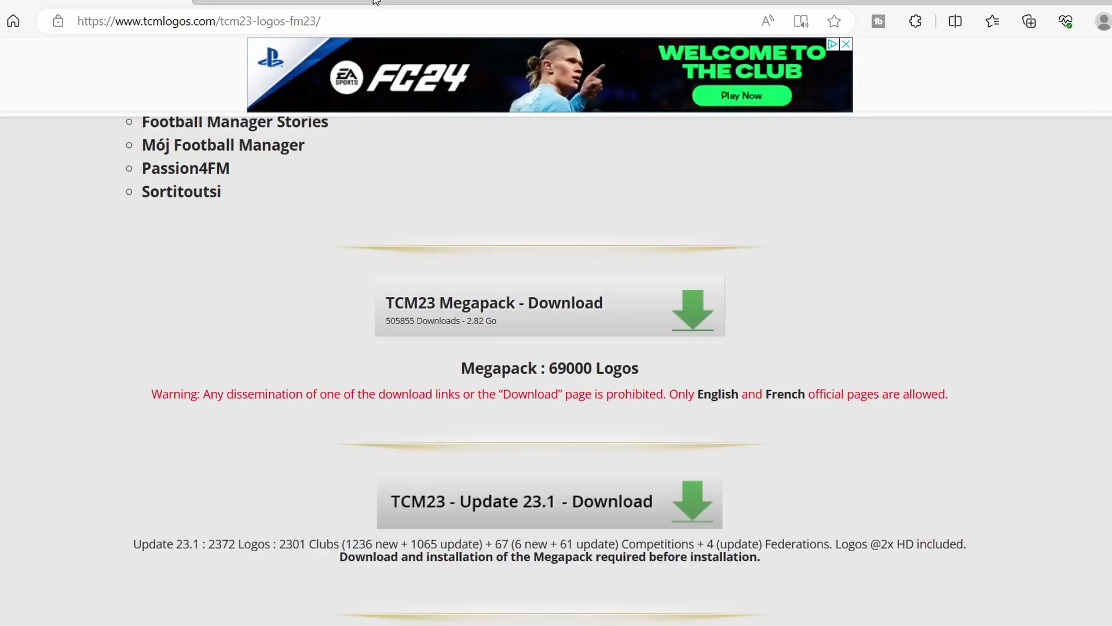
# Step: Download Update TCM23_1.rar from MEGA through the TCM23 Update 23.1 main download link, dismissing the advertisement
pyautogui.click(566, 497)
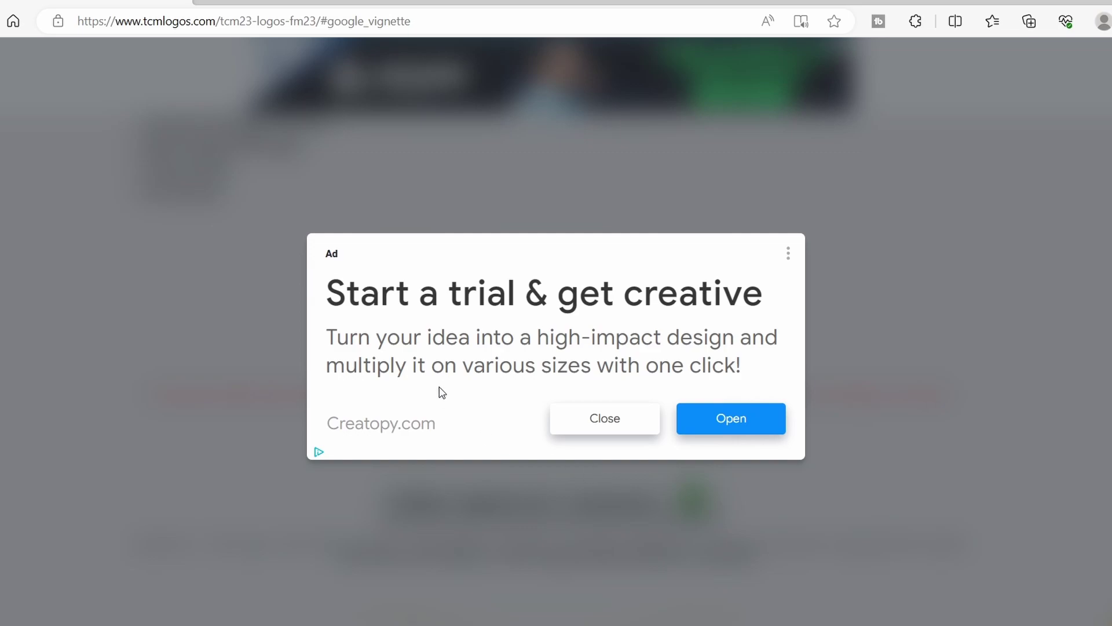
pyautogui.click(590, 425)
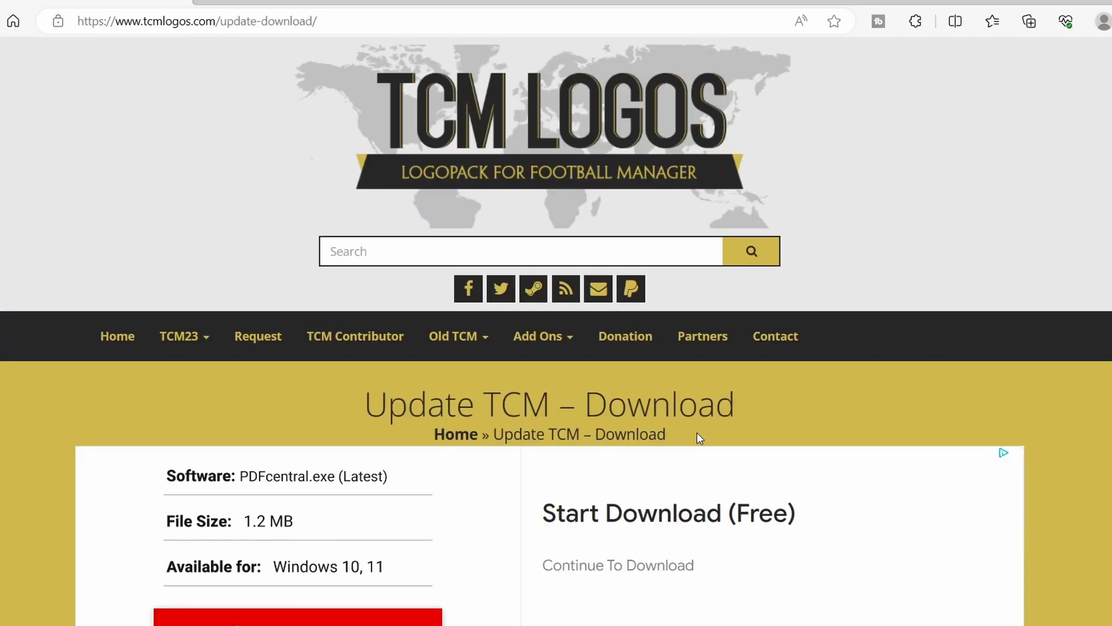
pyautogui.scroll(-10, 780, 446)
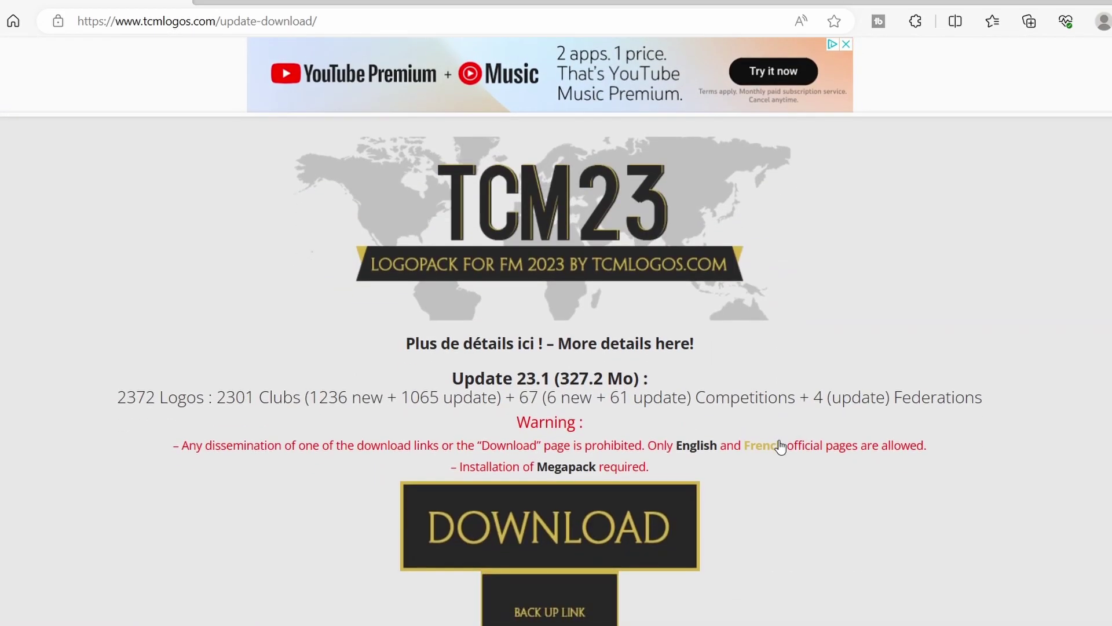
pyautogui.click(517, 525)
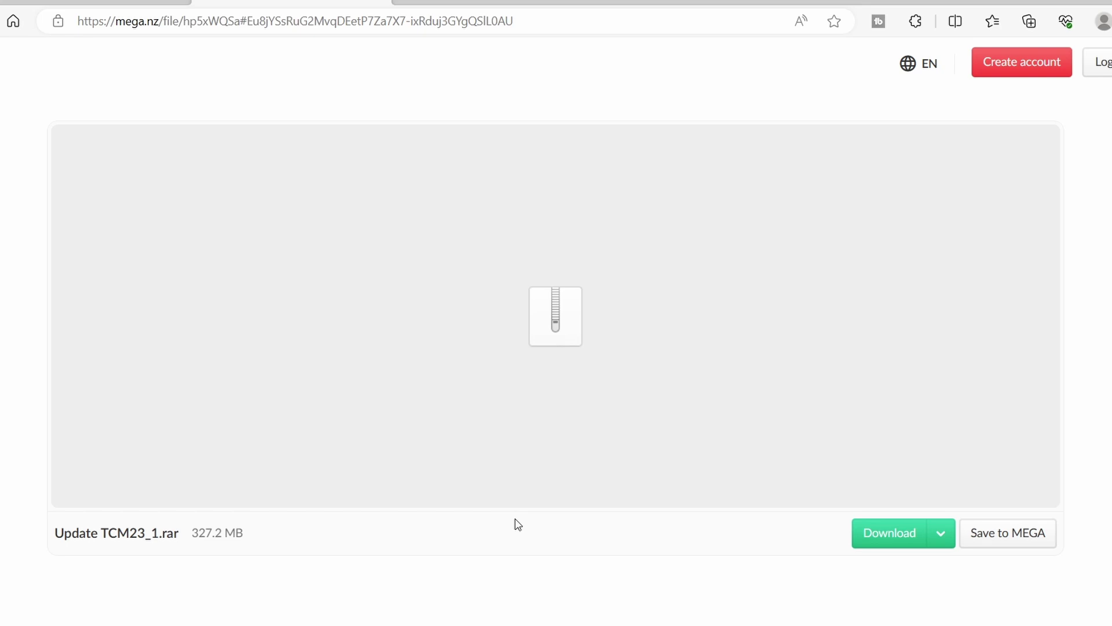
pyautogui.click(885, 544)
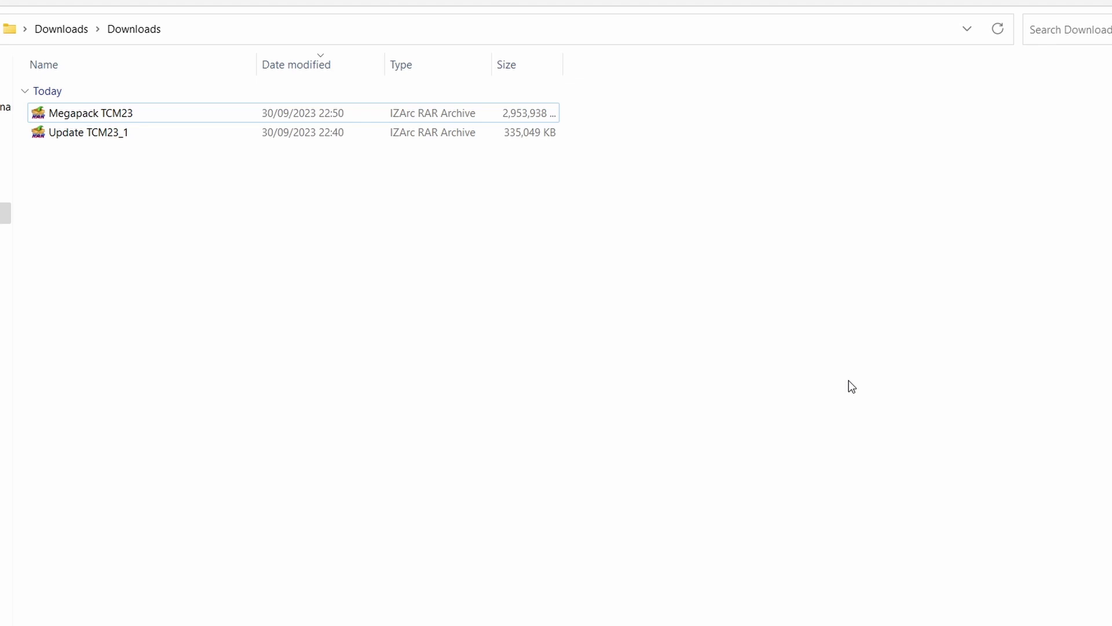
# Step: In File Explorer, extract the Megapack TCM23 archive with IZArc into its own Megapack TCM23 folder
pyautogui.click(79, 114)
pyautogui.rightClick(79, 113)
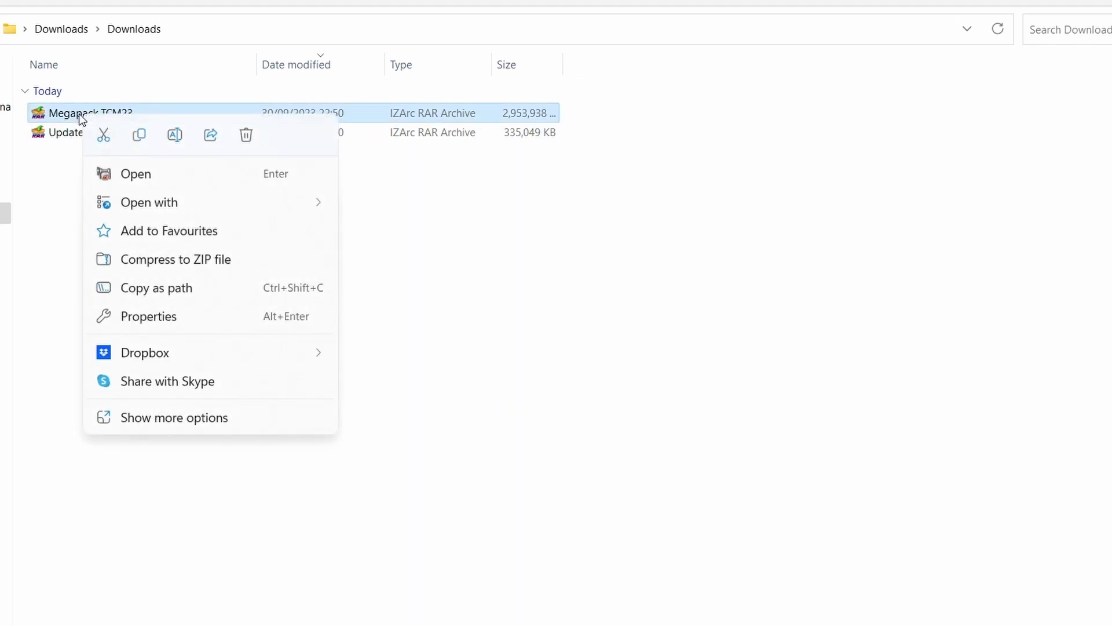
pyautogui.click(208, 419)
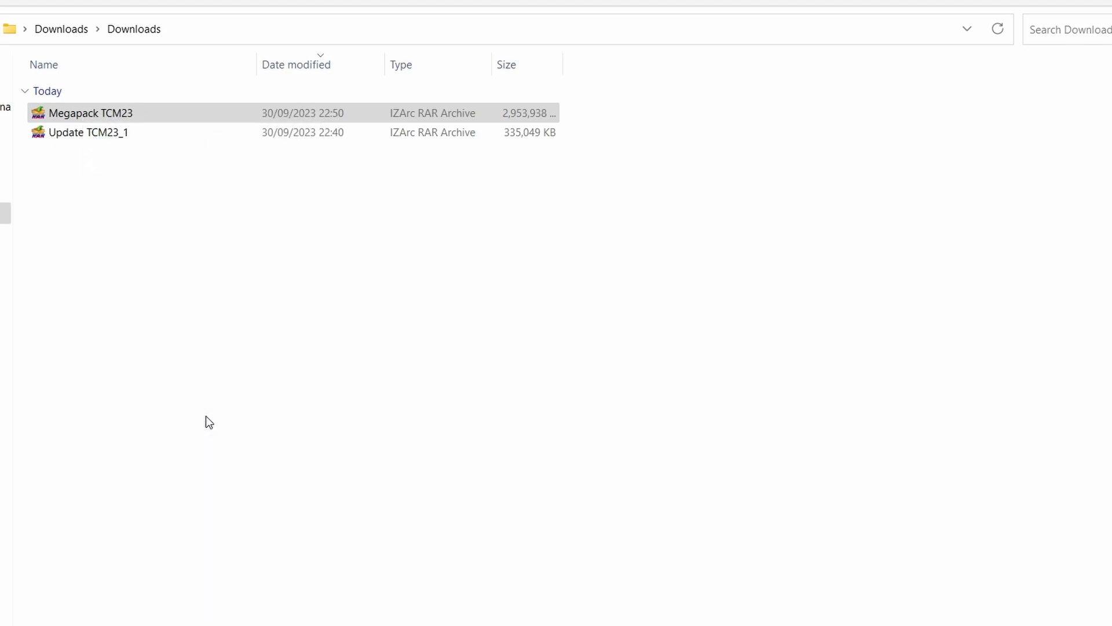
pyautogui.moveTo(384, 357)
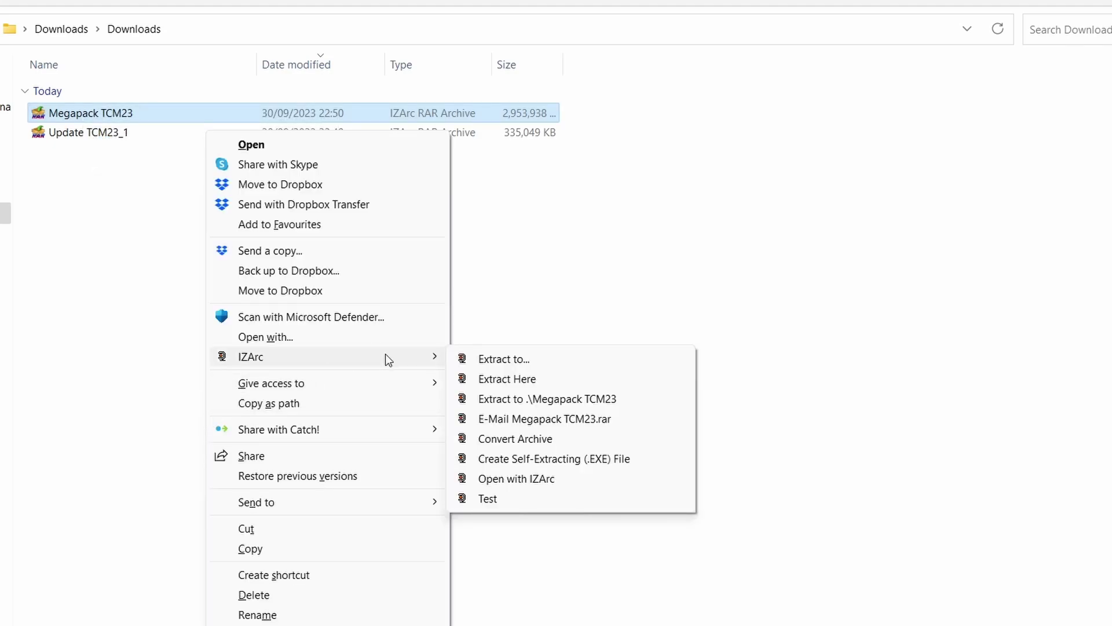
pyautogui.click(560, 402)
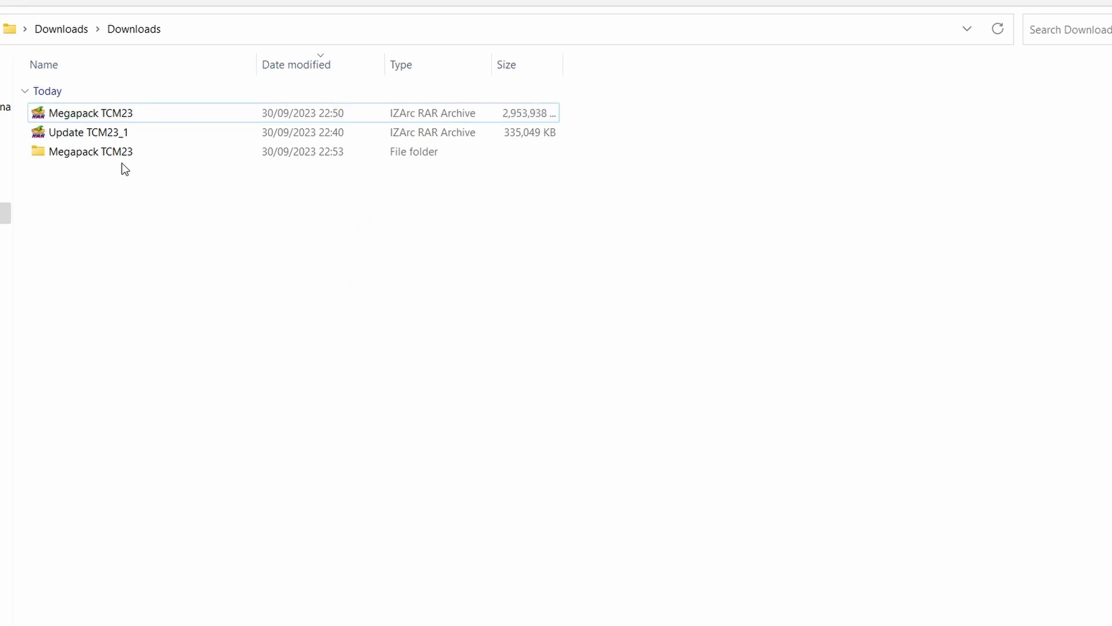
# Step: Extract the Update TCM23_1 archive with IZArc into its own Update TCM23_1 folder
pyautogui.click(110, 137)
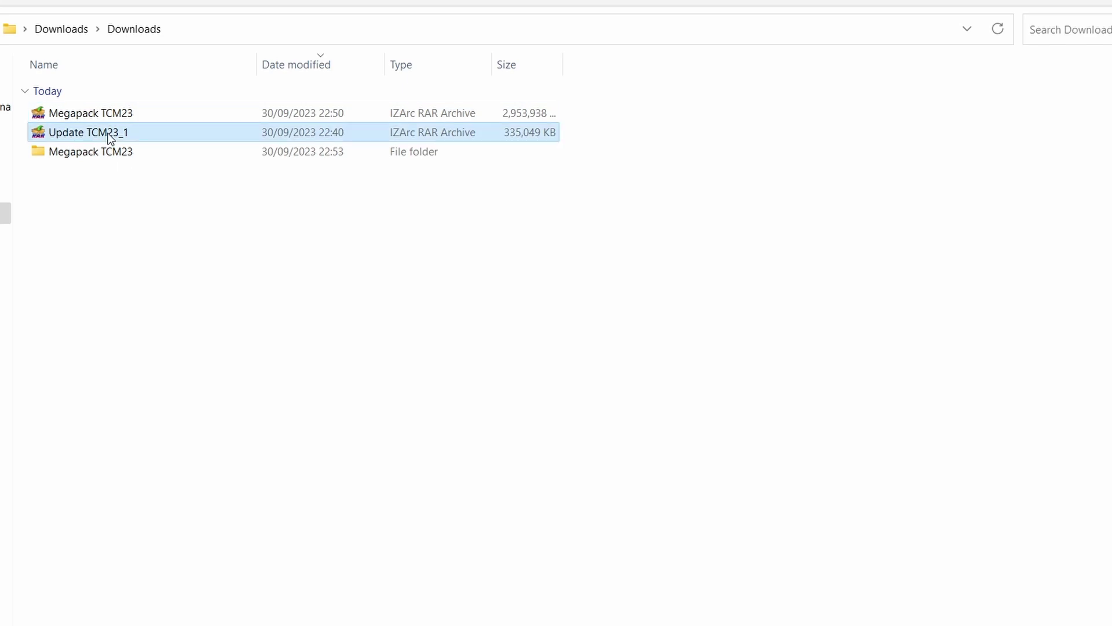
pyautogui.rightClick(110, 137)
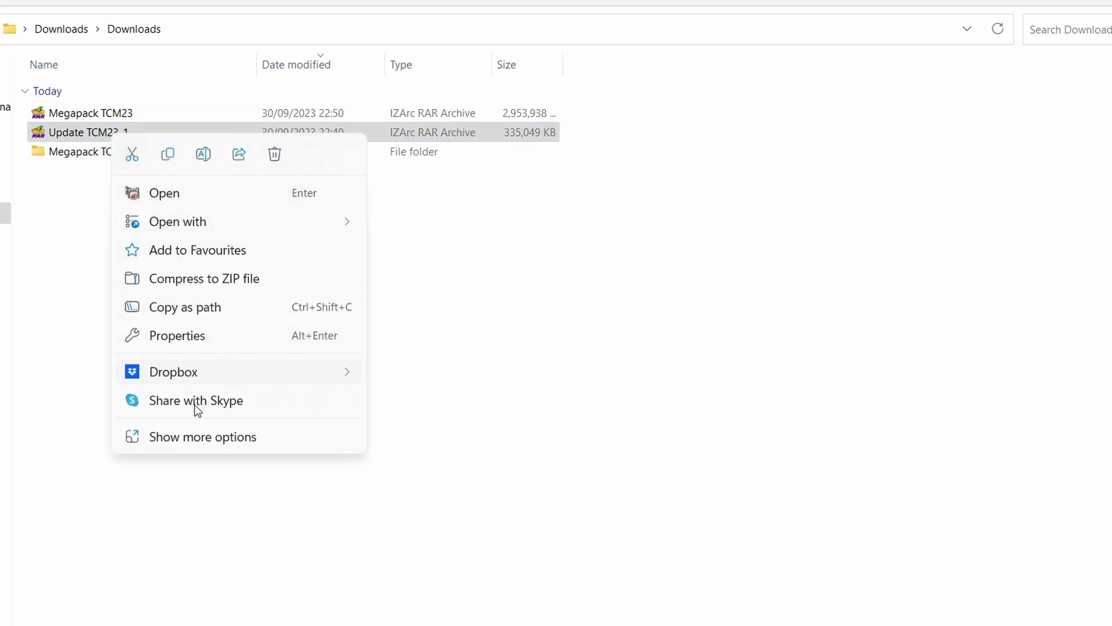
pyautogui.click(198, 436)
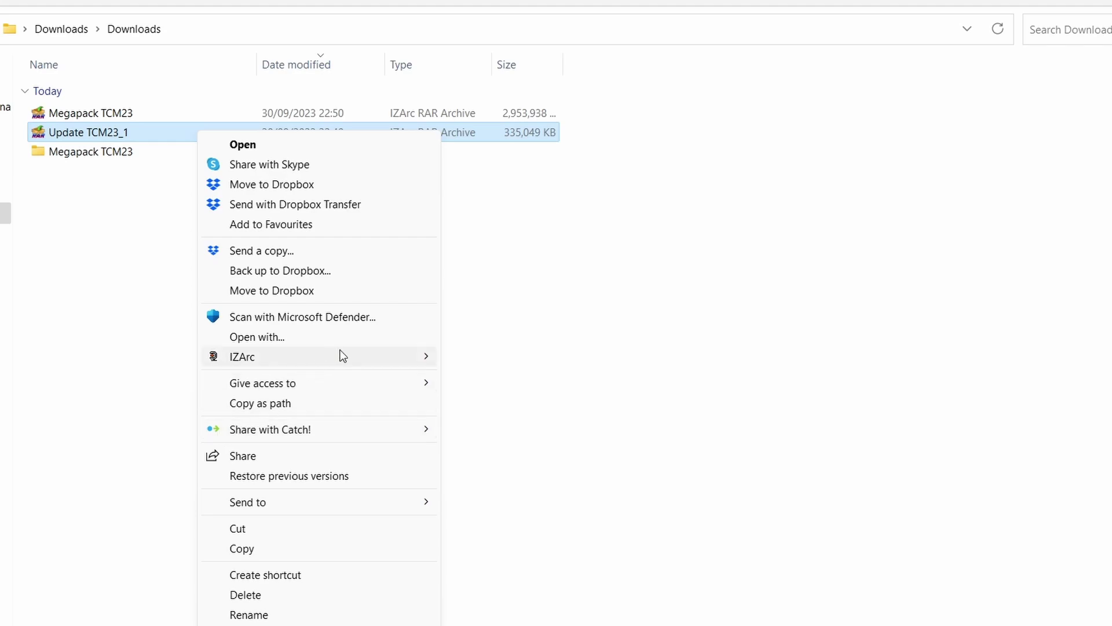
pyautogui.moveTo(353, 356)
pyautogui.click(534, 396)
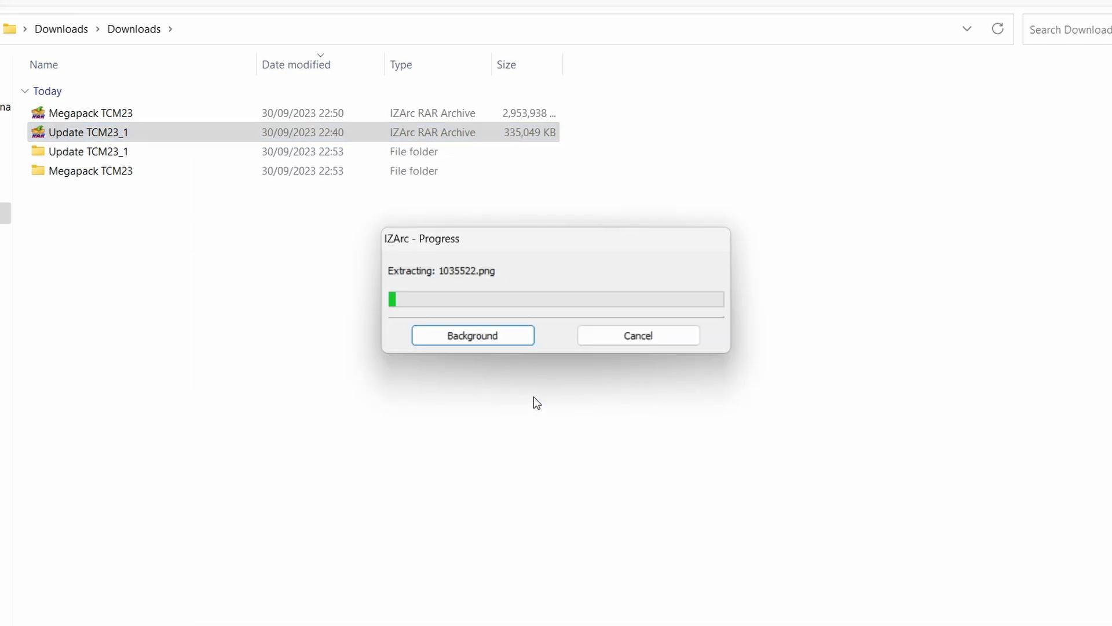
# Step: Open the graphics folder of Football Manager 2024 under Documents > Sports Interactive
pyautogui.moveTo(745, 625)
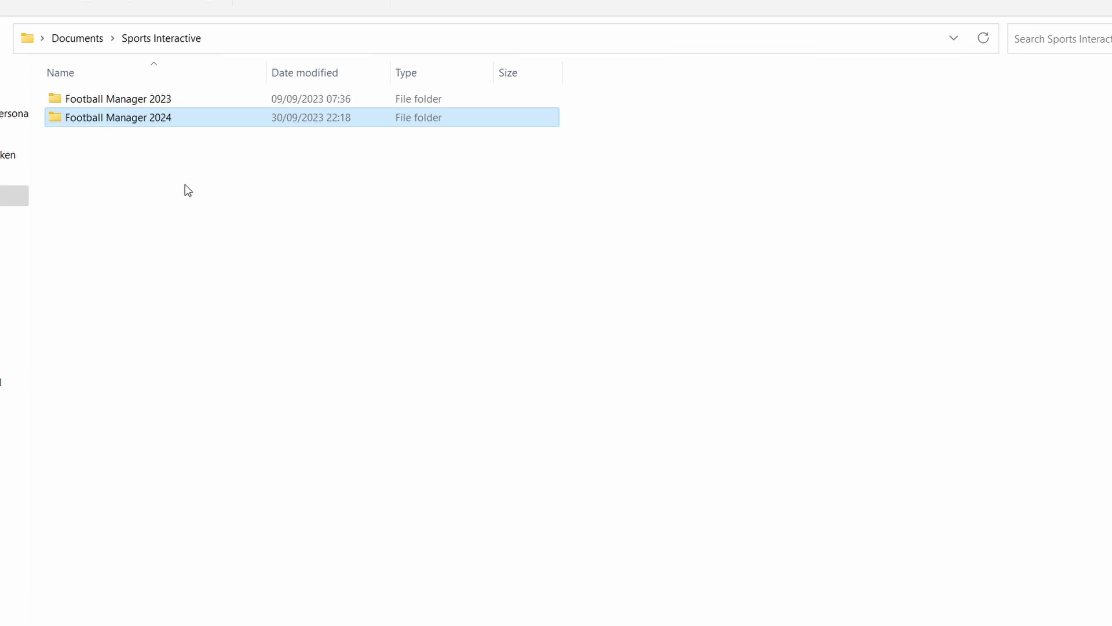
pyautogui.doubleClick(138, 124)
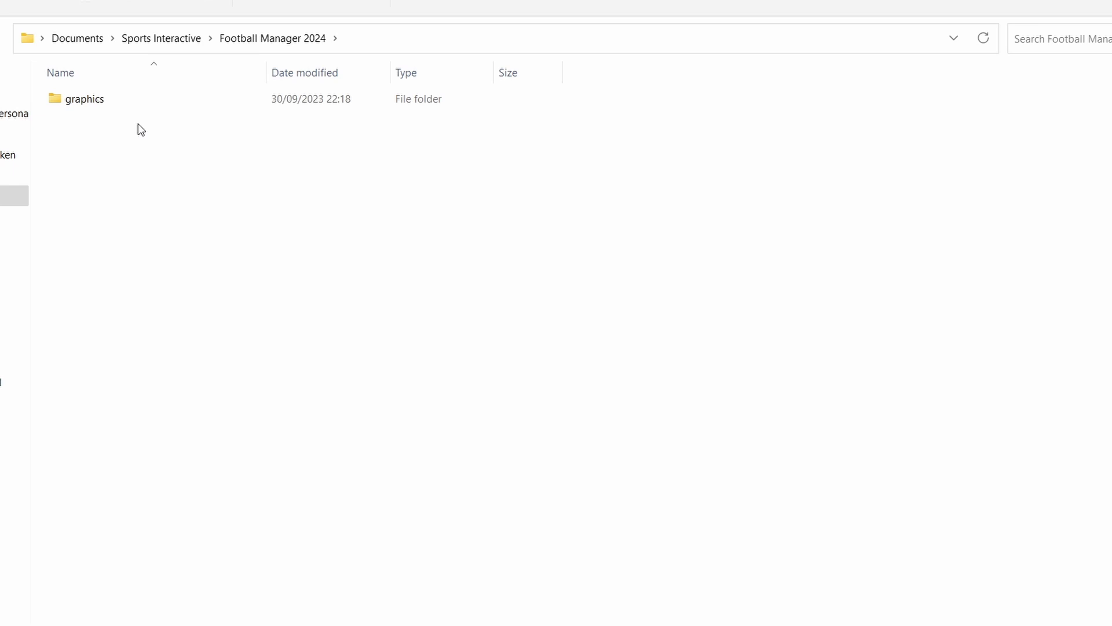
pyautogui.doubleClick(85, 99)
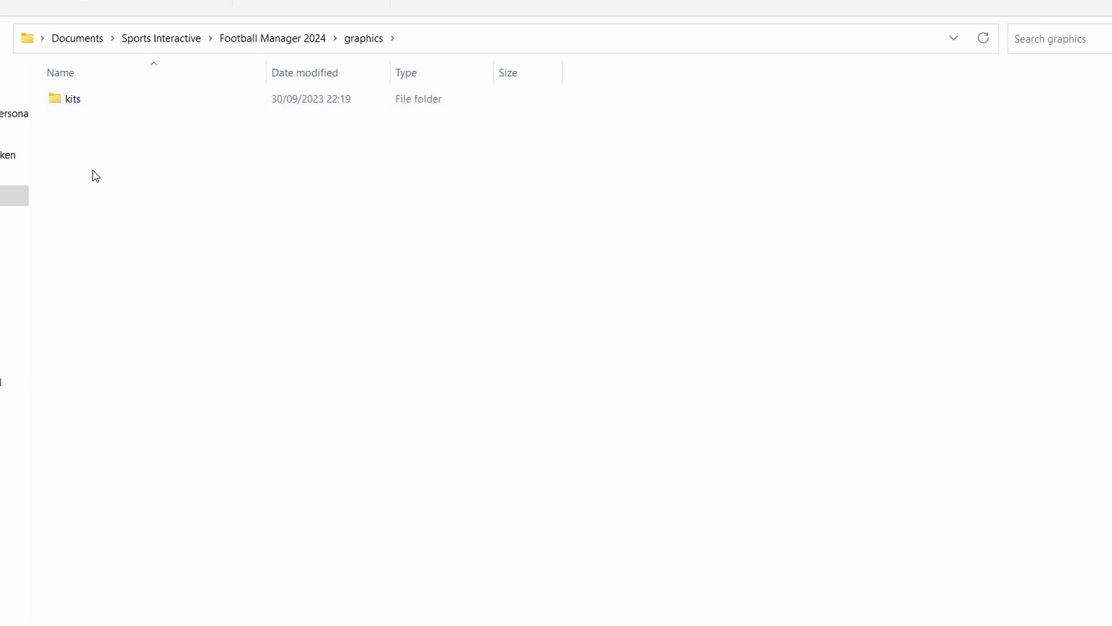
# Step: Copy the Logos folder from the graphics folder inside the extracted Megapack TCM23 folder in Downloads
pyautogui.moveTo(631, 617)
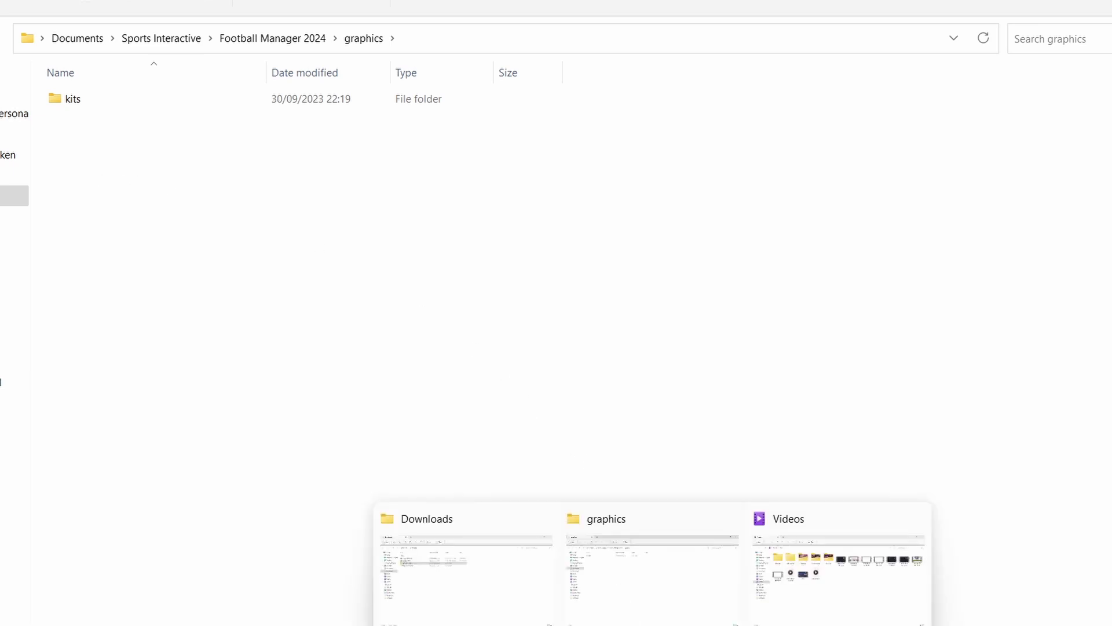
pyautogui.click(451, 591)
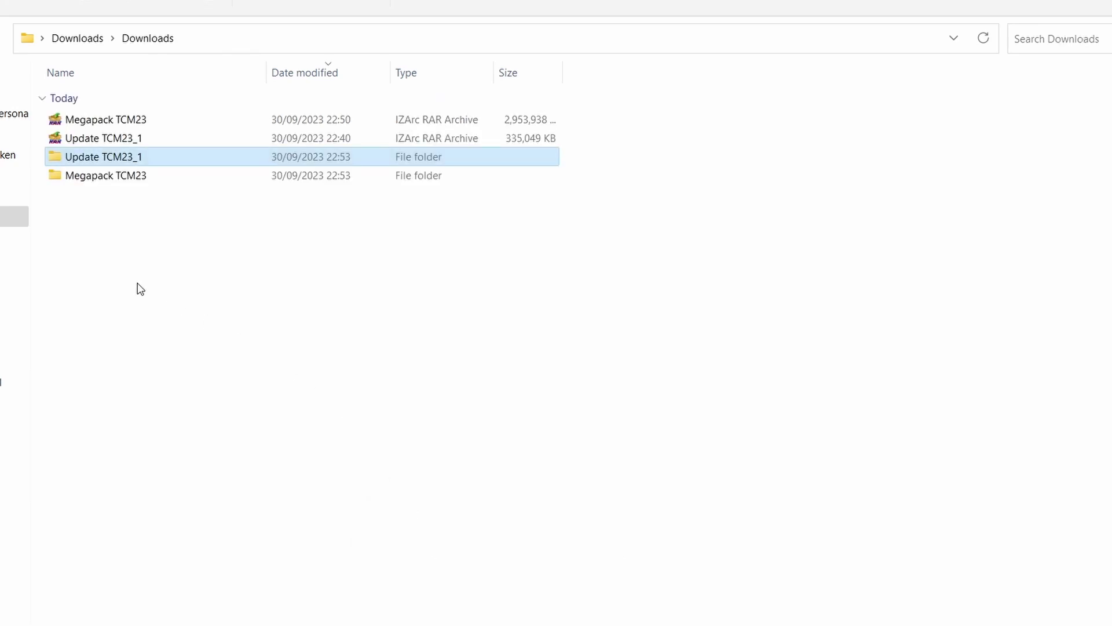
pyautogui.doubleClick(144, 183)
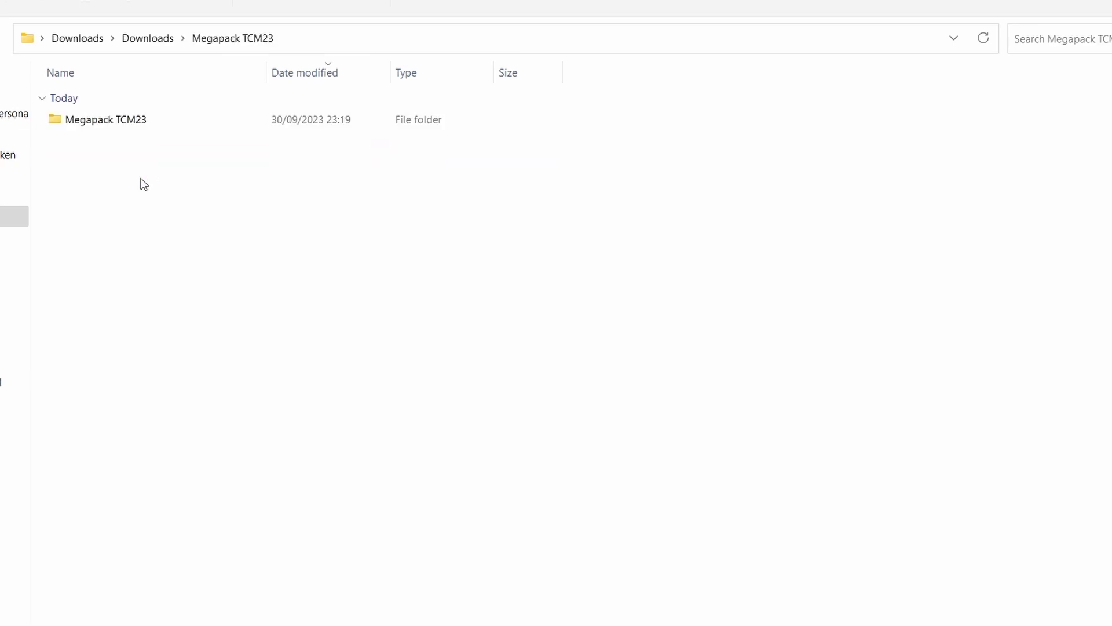
pyautogui.doubleClick(117, 129)
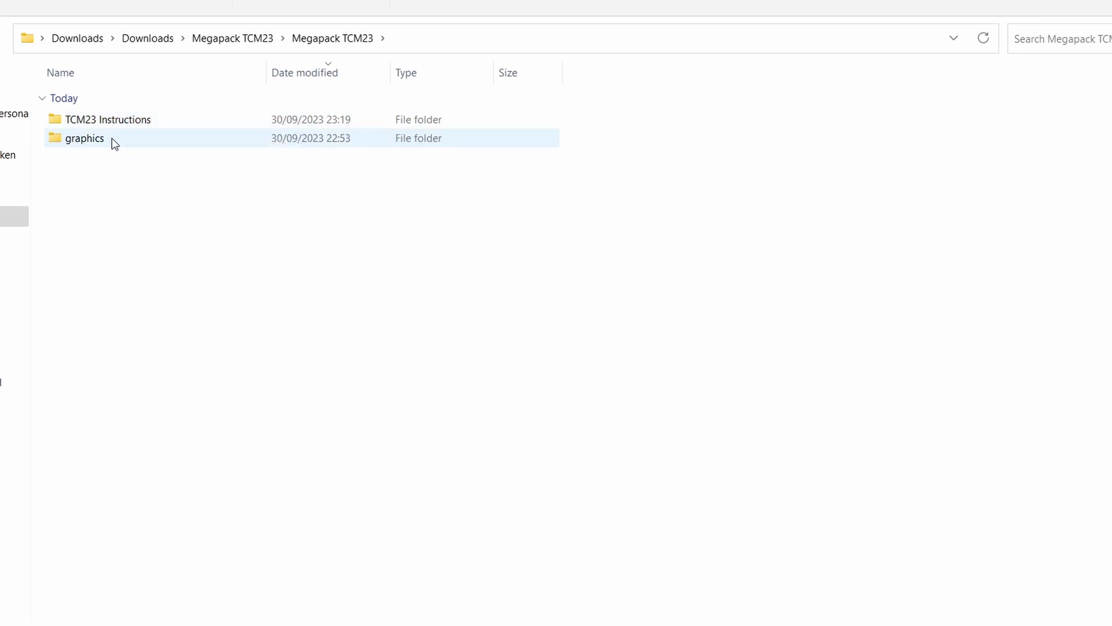
pyautogui.moveTo(114, 144)
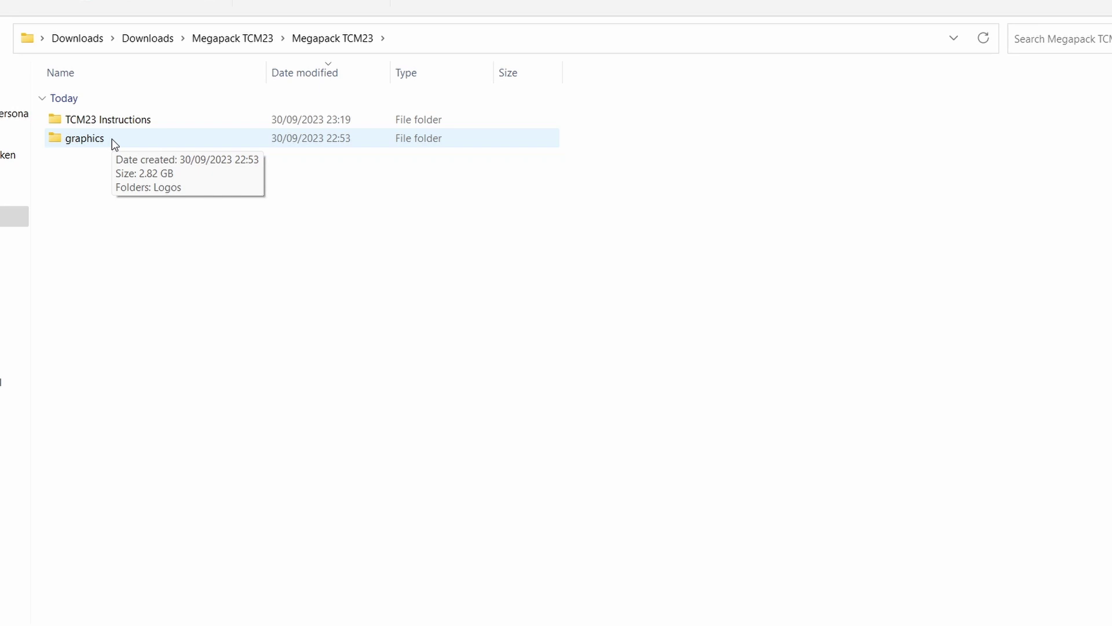
pyautogui.doubleClick(114, 144)
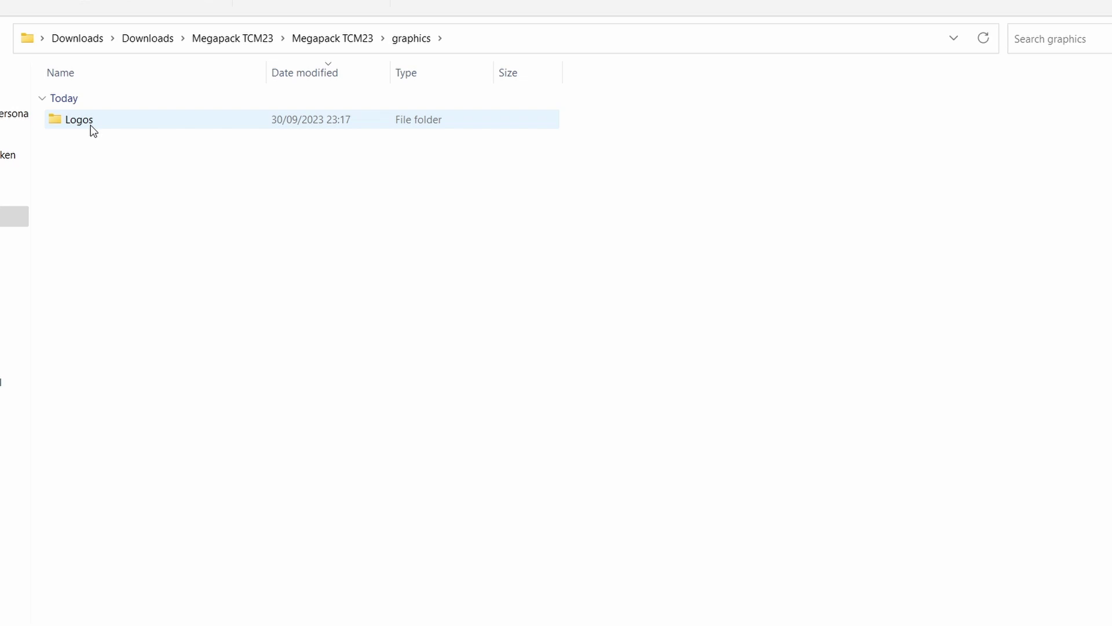
pyautogui.rightClick(91, 125)
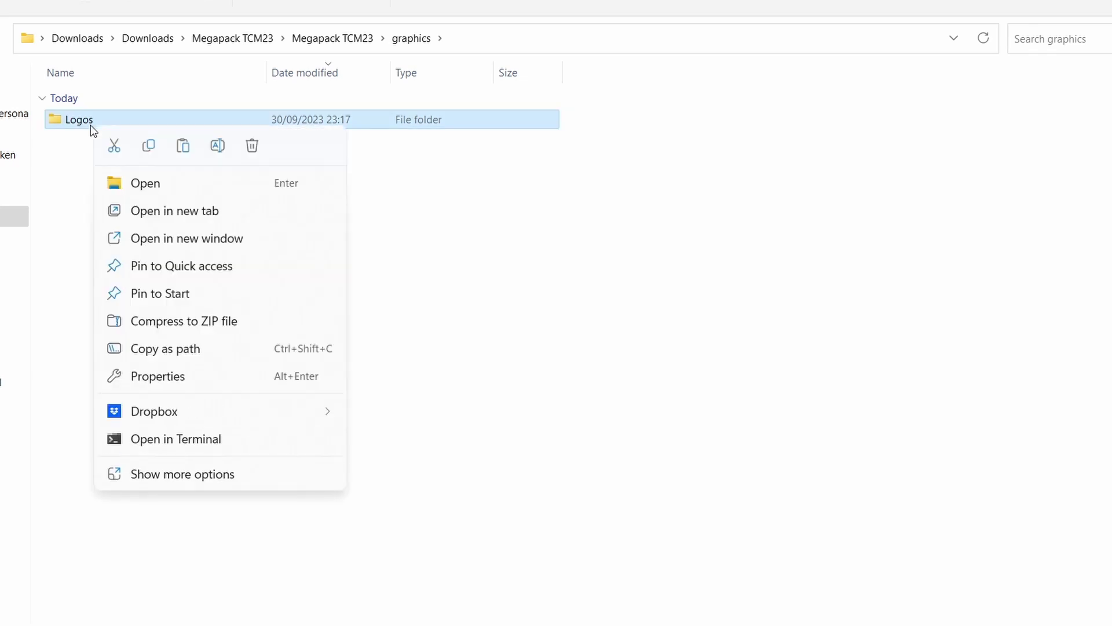
pyautogui.click(141, 146)
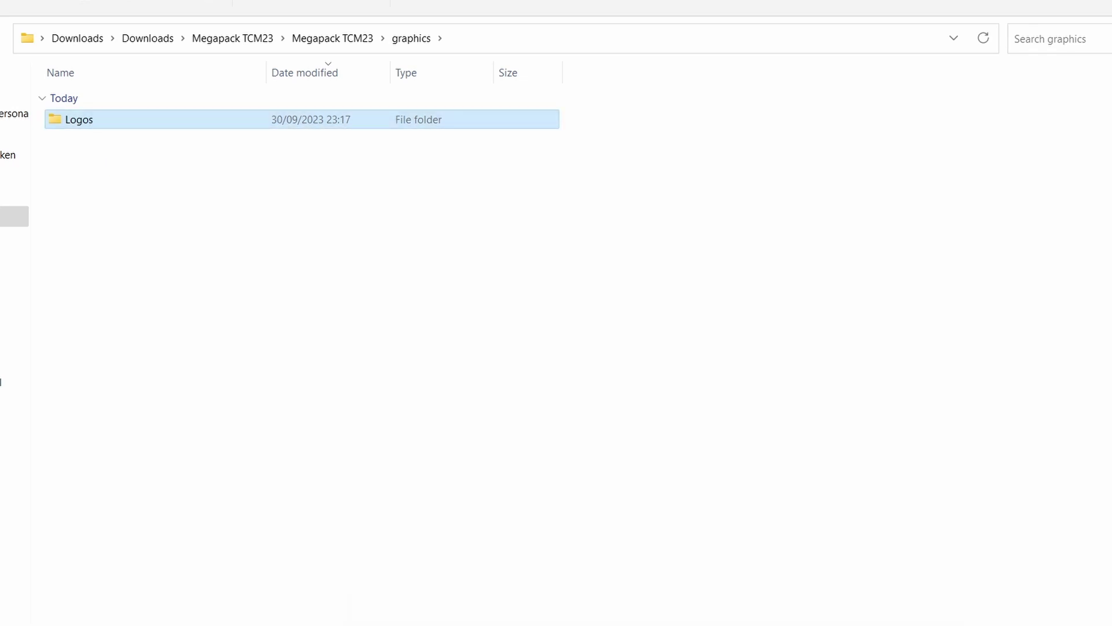
# Step: Paste the copied Logos folder into the Football Manager 2024 graphics folder
pyautogui.moveTo(653, 624)
pyautogui.click(662, 601)
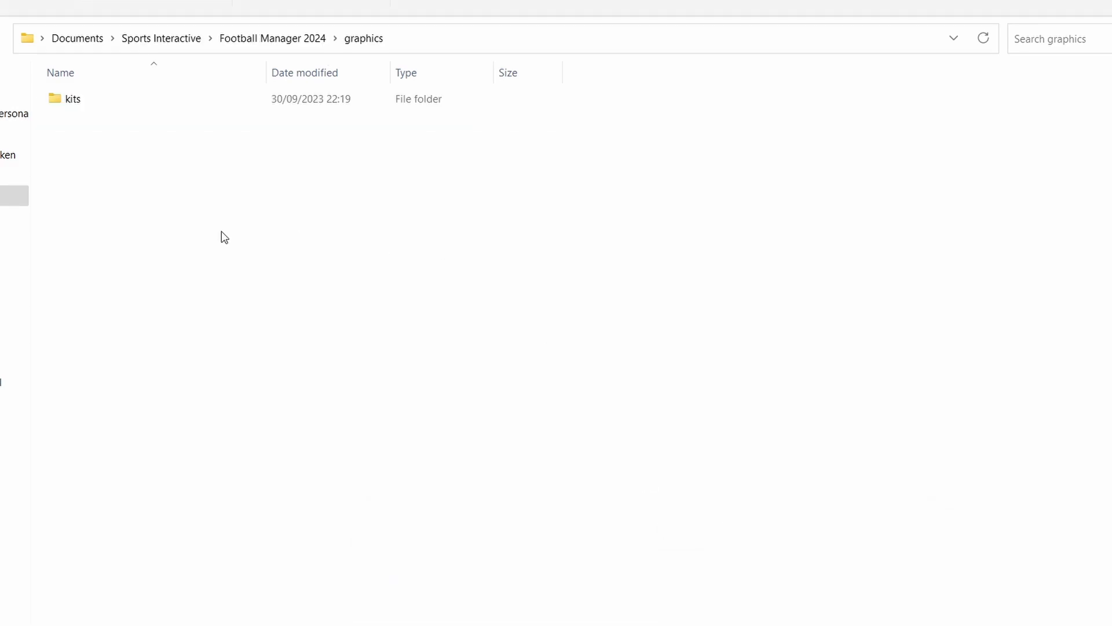
pyautogui.rightClick(73, 210)
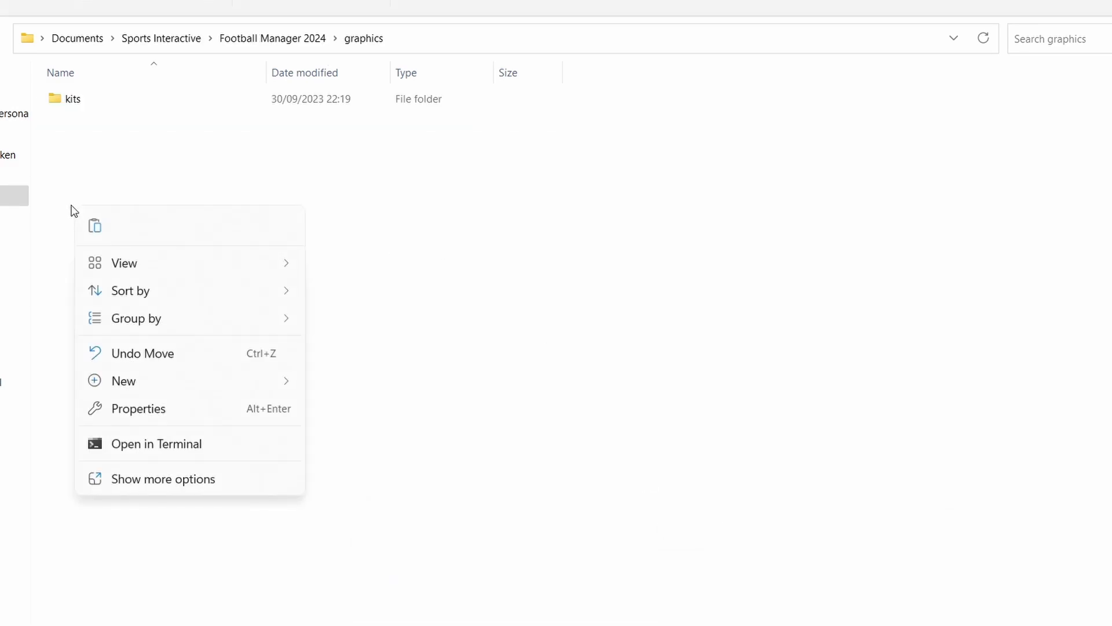
pyautogui.click(93, 227)
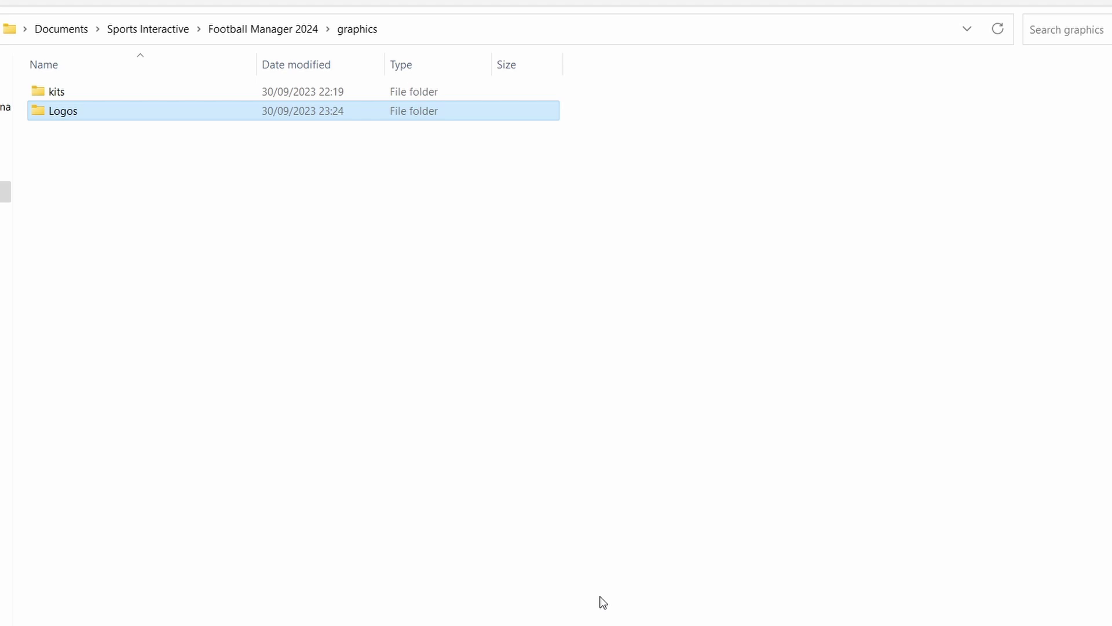
# Step: Open the 09-Update_TCM23_1 folder under graphics > Logos in the extracted Update TCM23_1 folder in Downloads
pyautogui.moveTo(612, 625)
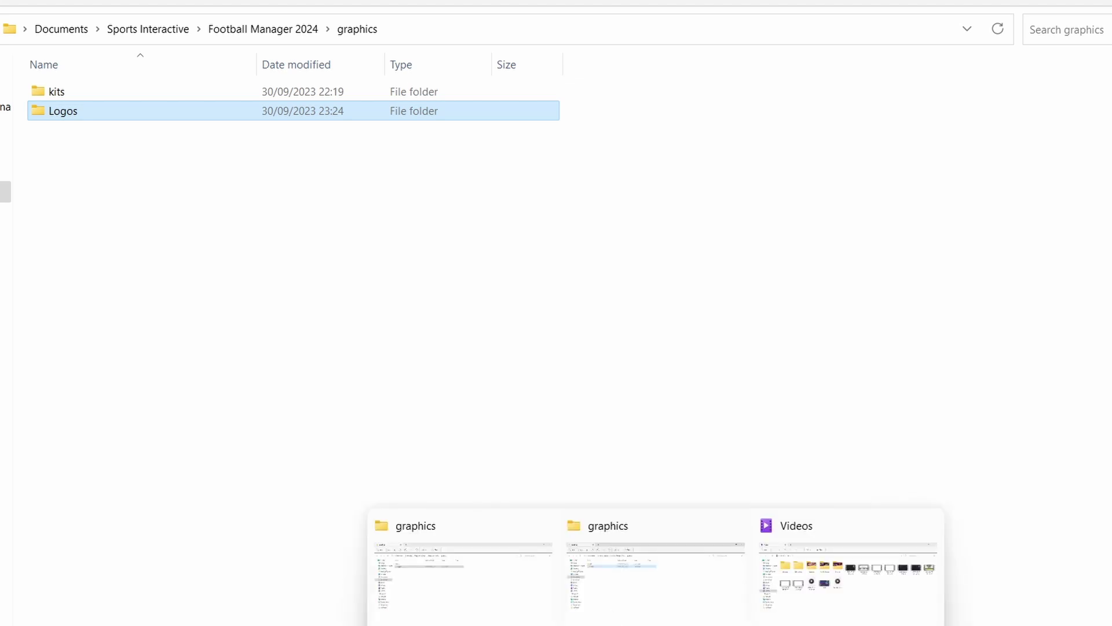
pyautogui.click(468, 569)
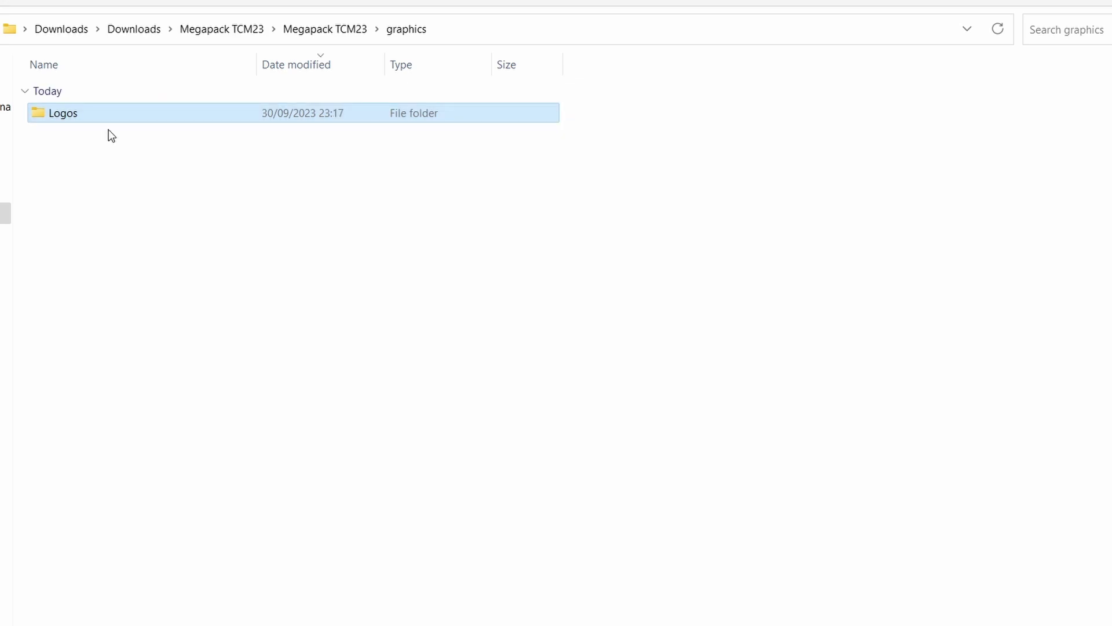
pyautogui.hotkey('alt', 'Up')
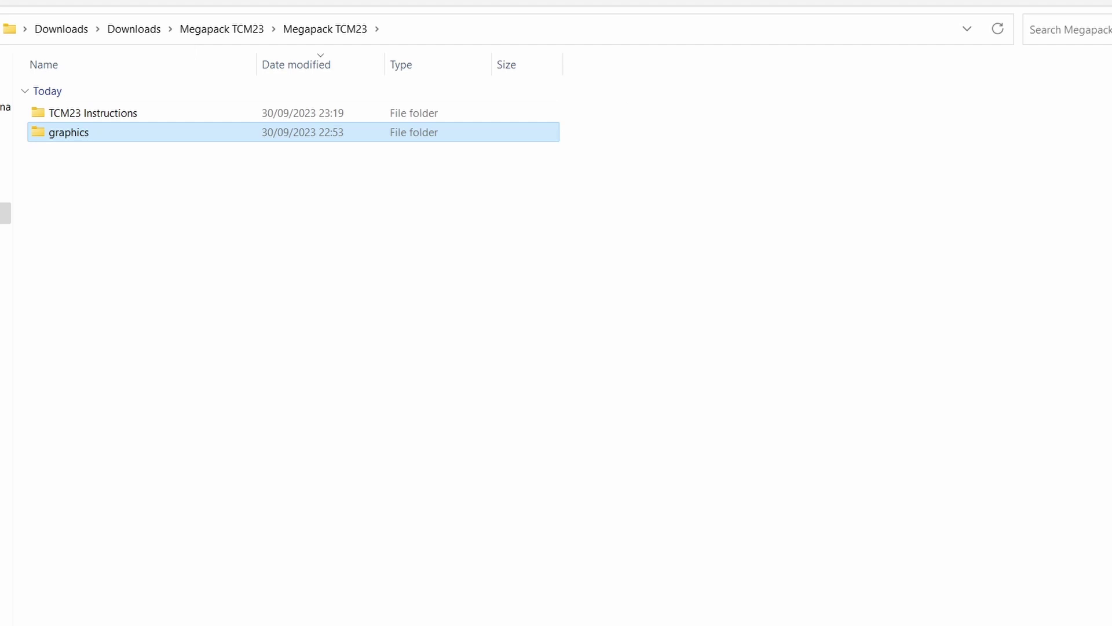
pyautogui.hotkey('alt', 'Up')
pyautogui.hotkey('alt', 'Up')
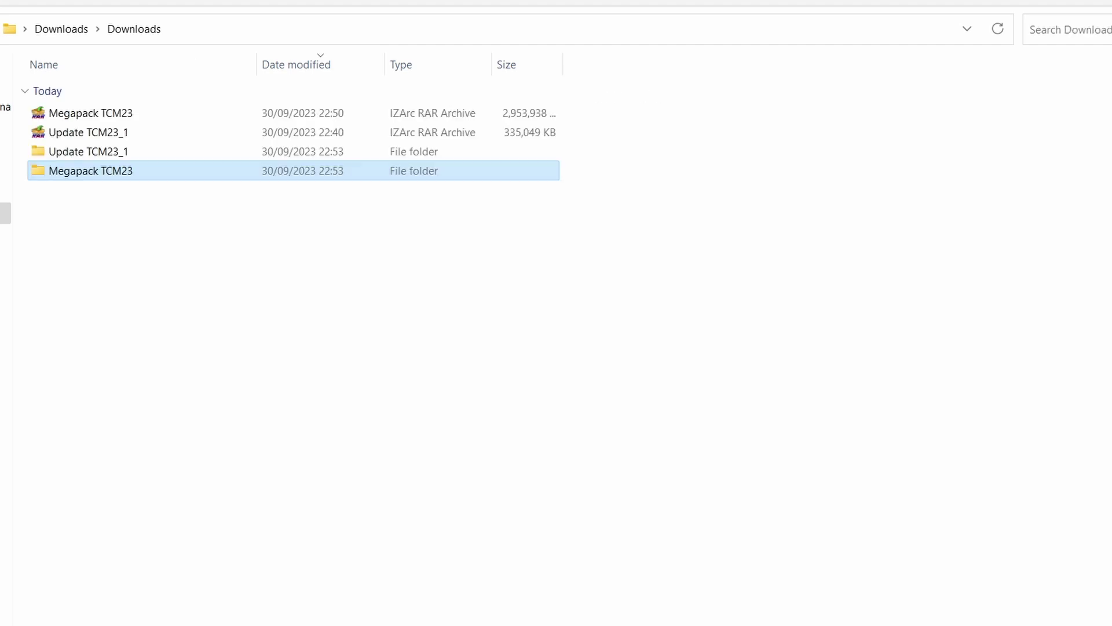
pyautogui.doubleClick(87, 154)
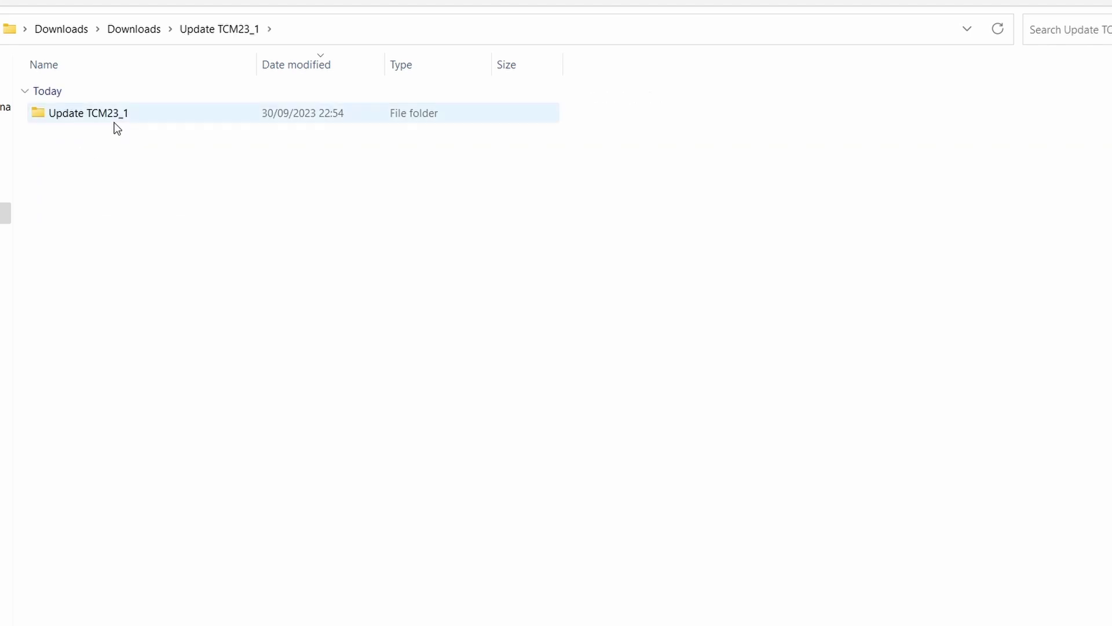
pyautogui.doubleClick(116, 121)
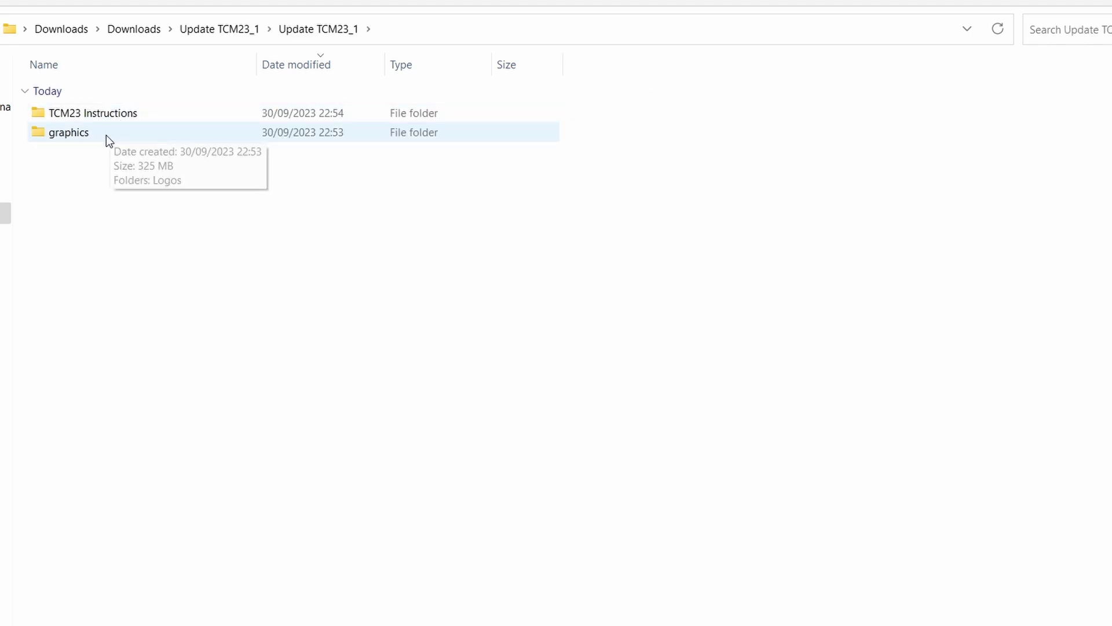
pyautogui.doubleClick(106, 135)
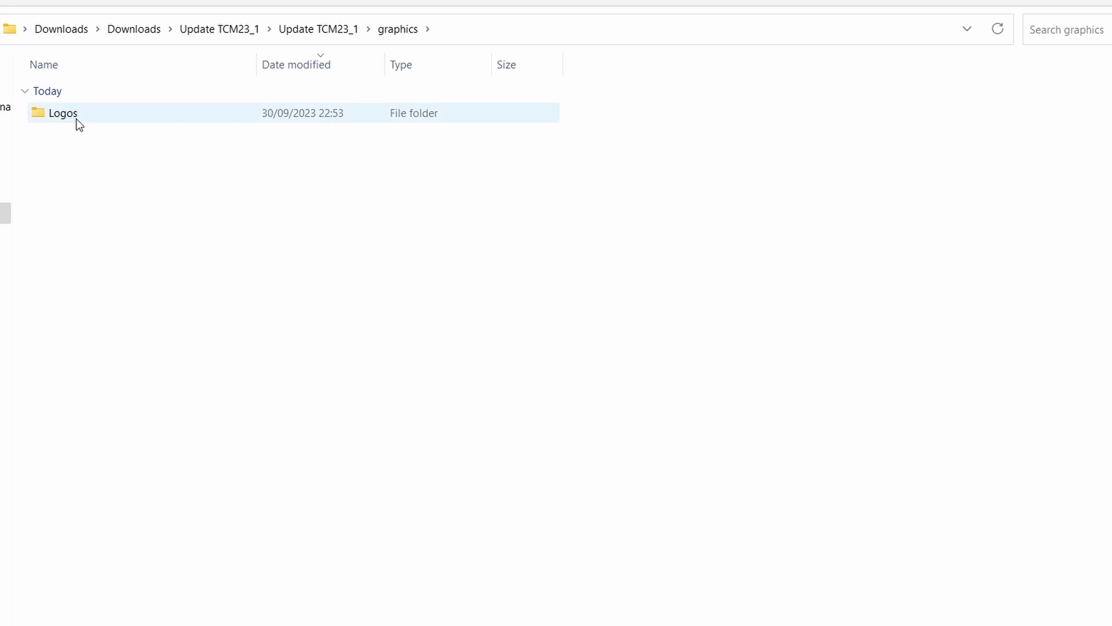
pyautogui.doubleClick(79, 123)
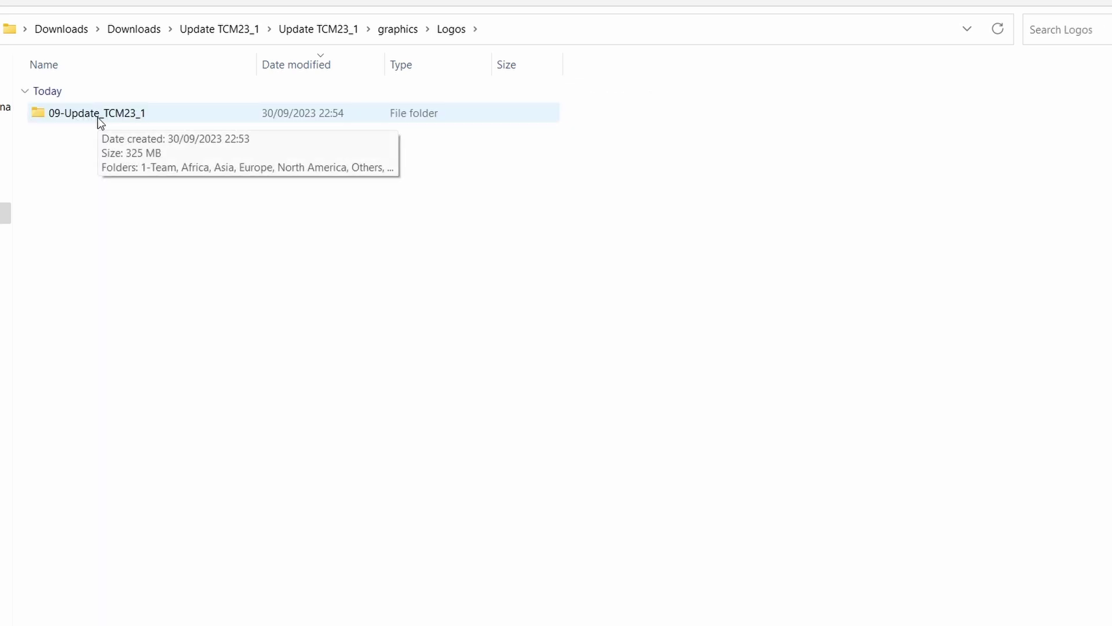
pyautogui.doubleClick(97, 117)
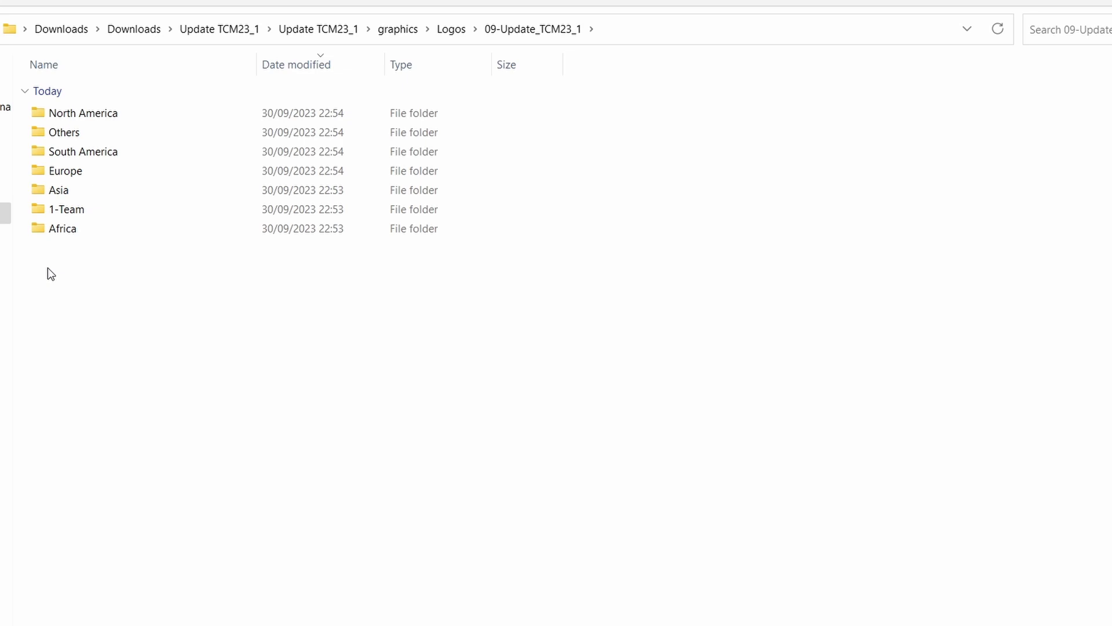
# Step: Copy all the folders in 09-Update_TCM23_1 and paste them into the Logos folder of the Football Manager 2024 graphics folder
pyautogui.moveTo(40, 259); pyautogui.dragTo(140, 107)
pyautogui.rightClick(140, 108)
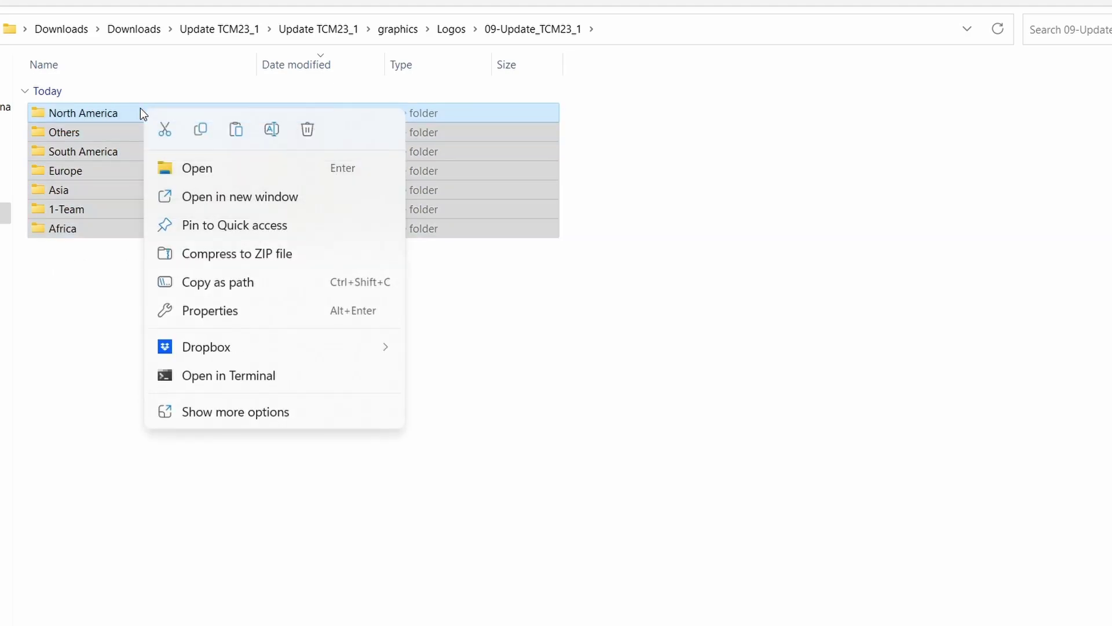
pyautogui.click(202, 133)
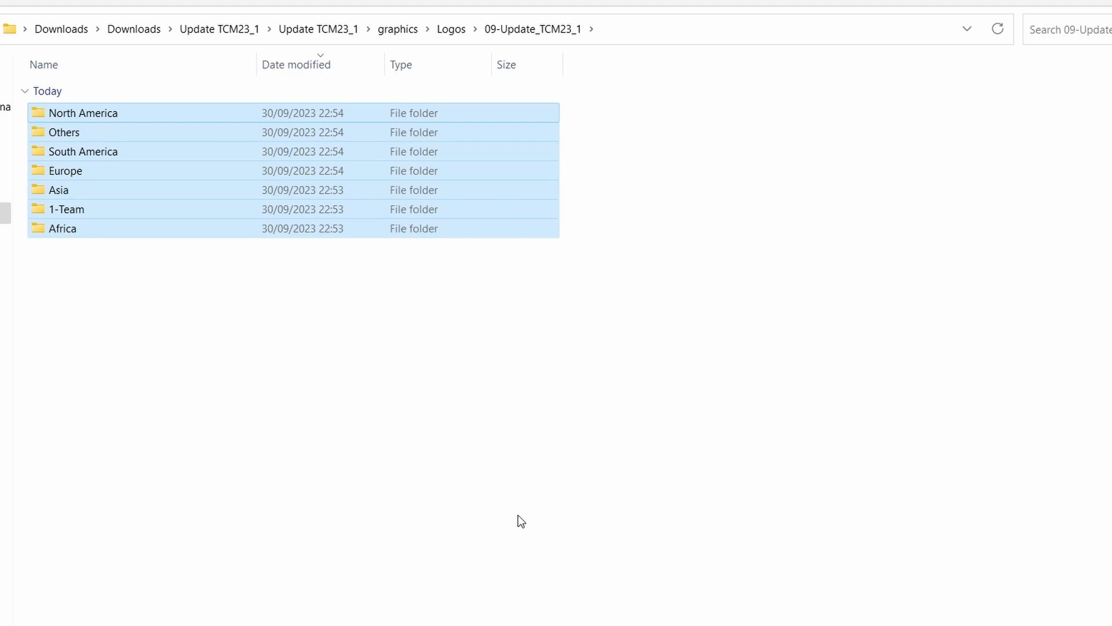
pyautogui.click(670, 573)
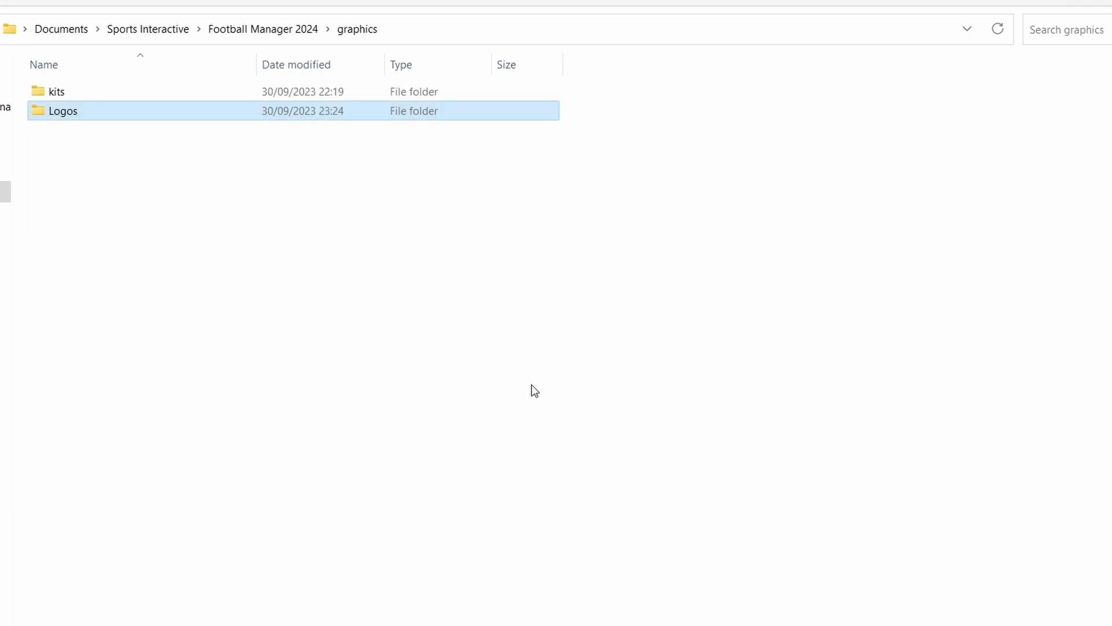
pyautogui.doubleClick(97, 117)
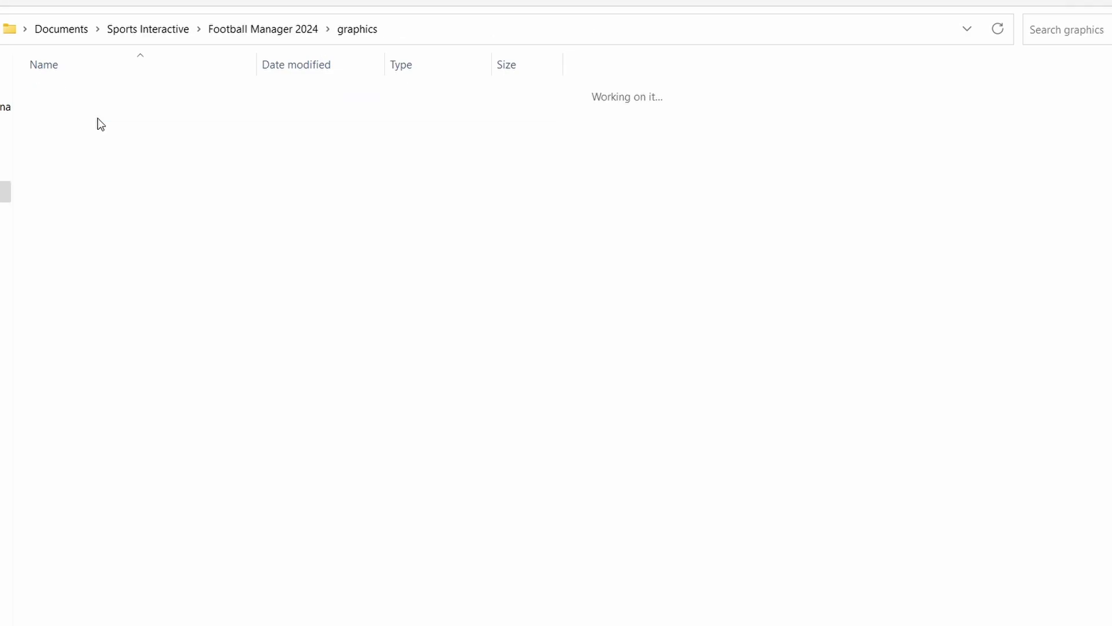
pyautogui.rightClick(88, 289)
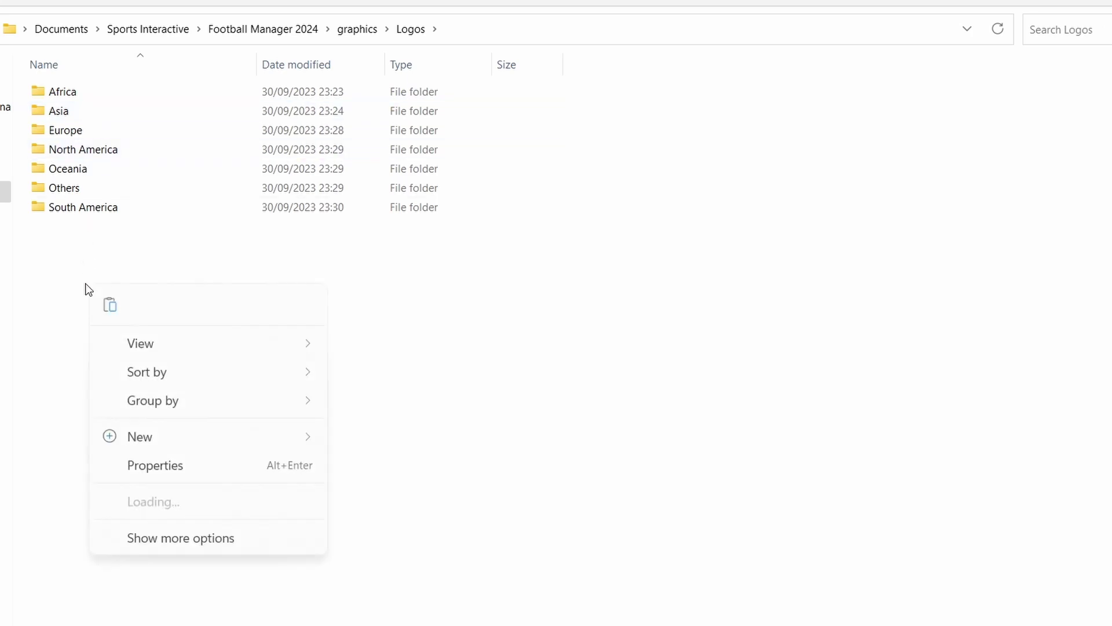
pyautogui.click(110, 305)
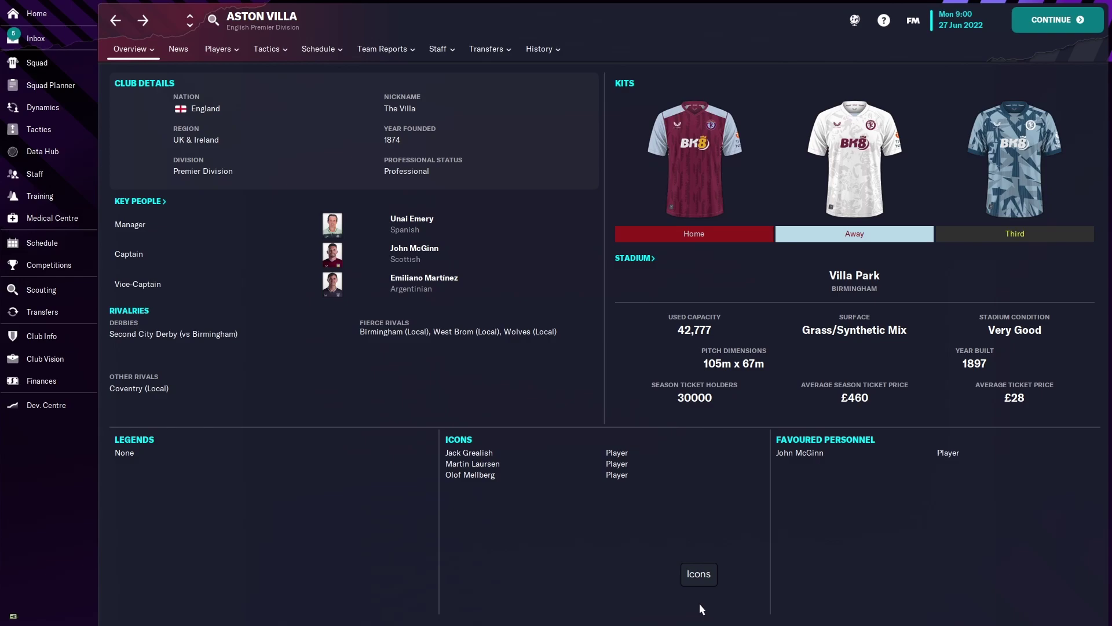
# Step: Switch to Football Manager, show the Interface settings in the advanced preferences, and reload the skin
pyautogui.click(912, 29)
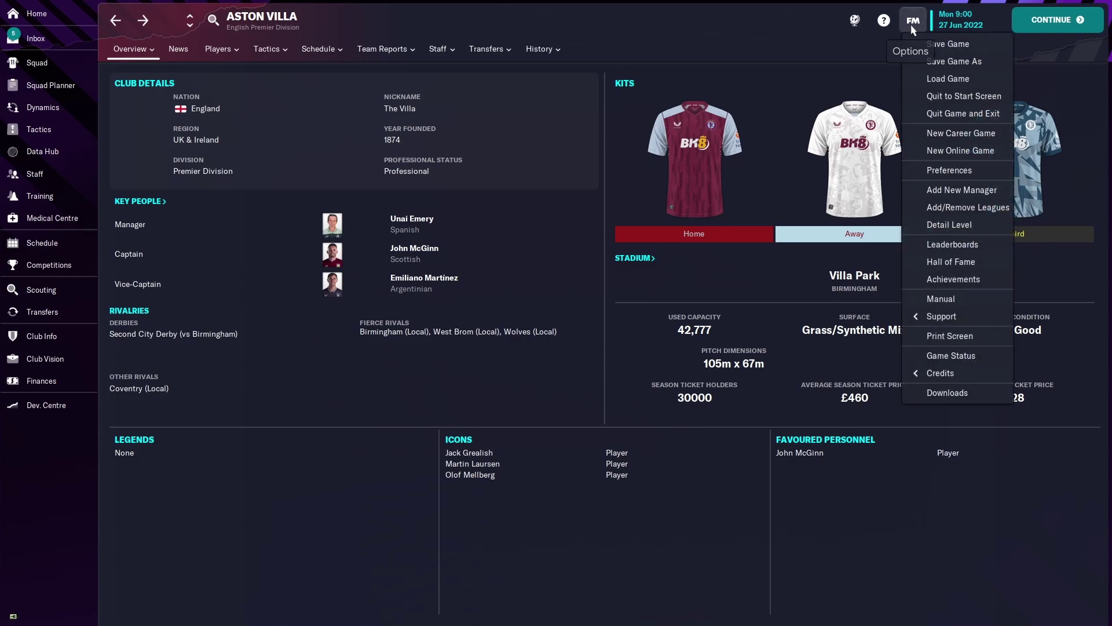
pyautogui.click(933, 170)
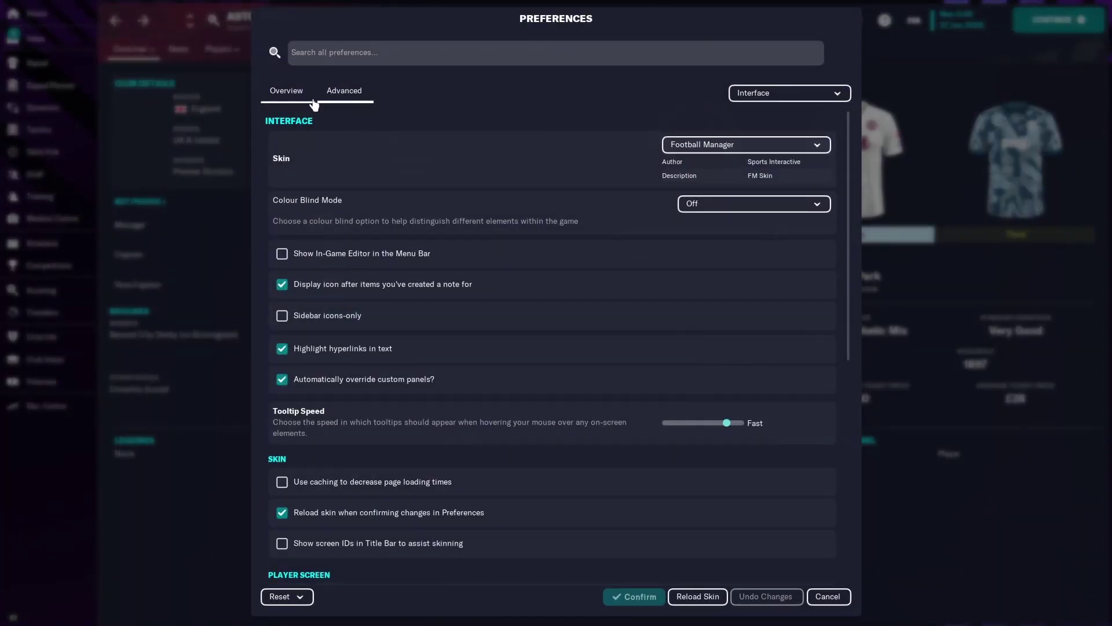
pyautogui.click(295, 93)
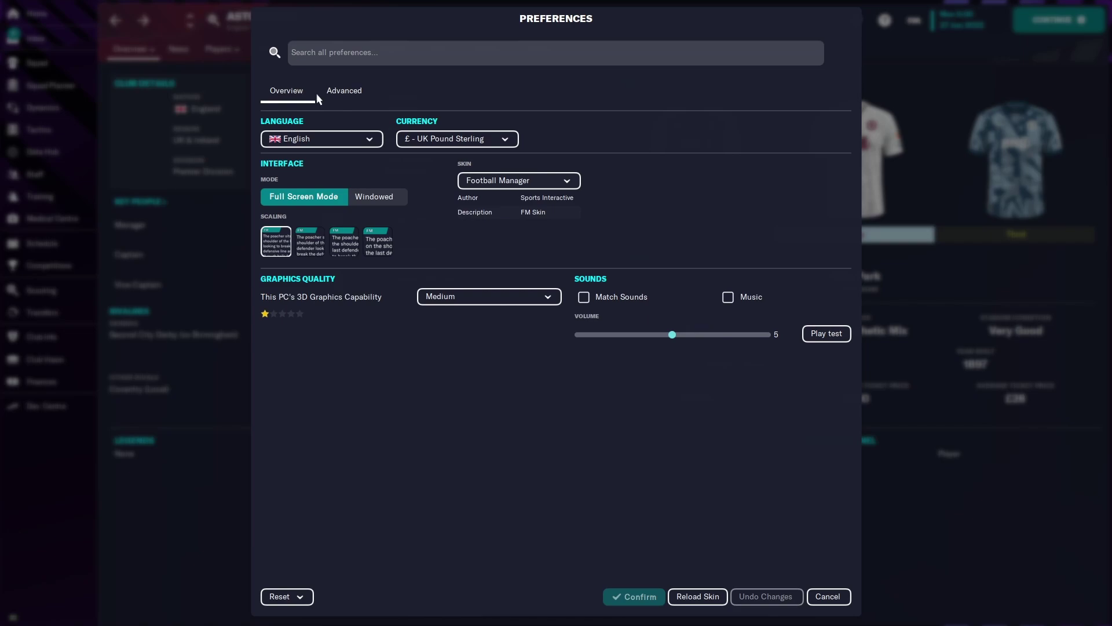
pyautogui.click(340, 98)
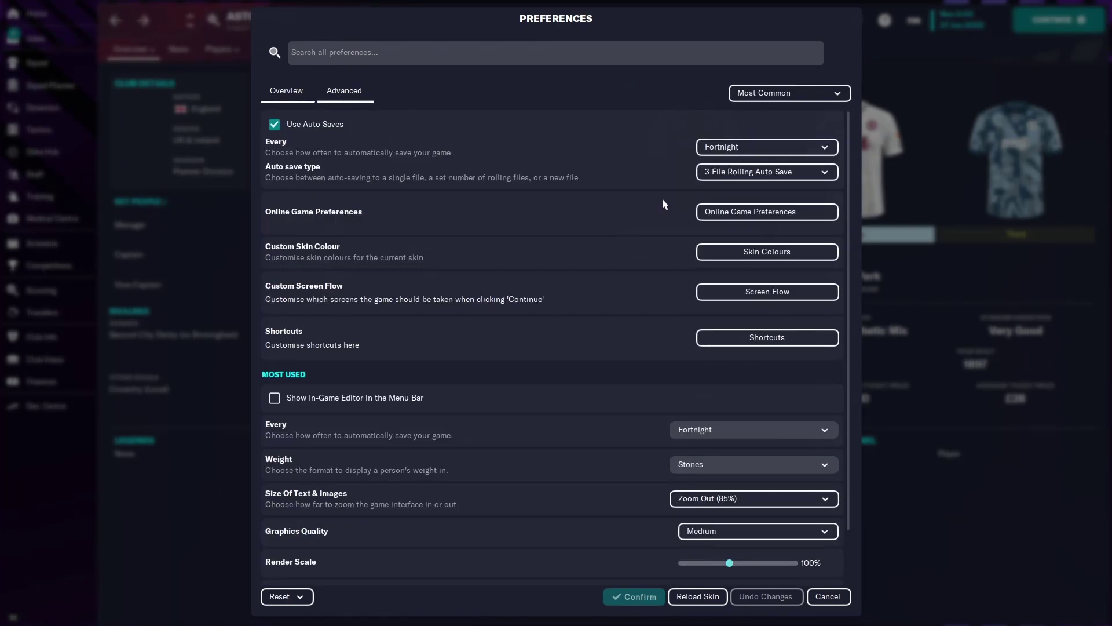
pyautogui.click(839, 95)
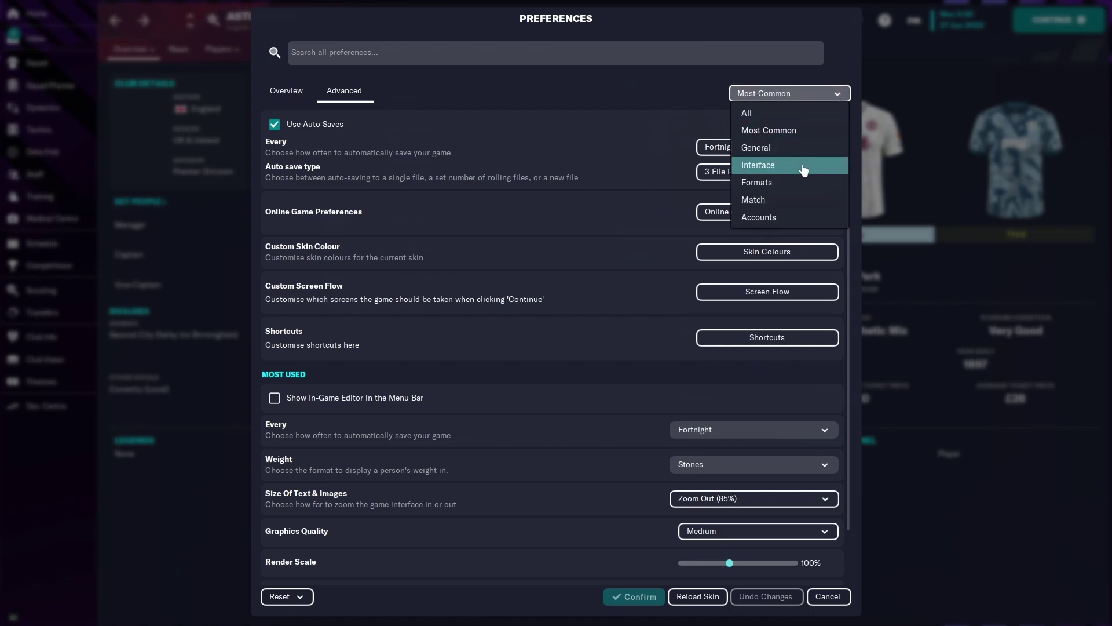
pyautogui.click(803, 169)
pyautogui.scroll(-5, 526, 358)
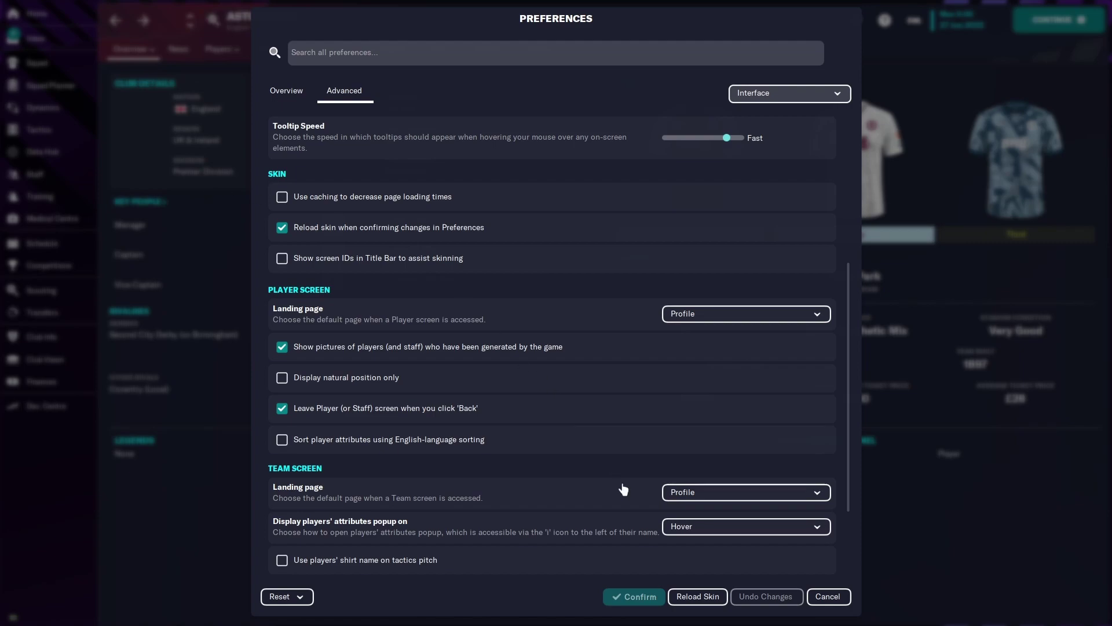
pyautogui.click(695, 596)
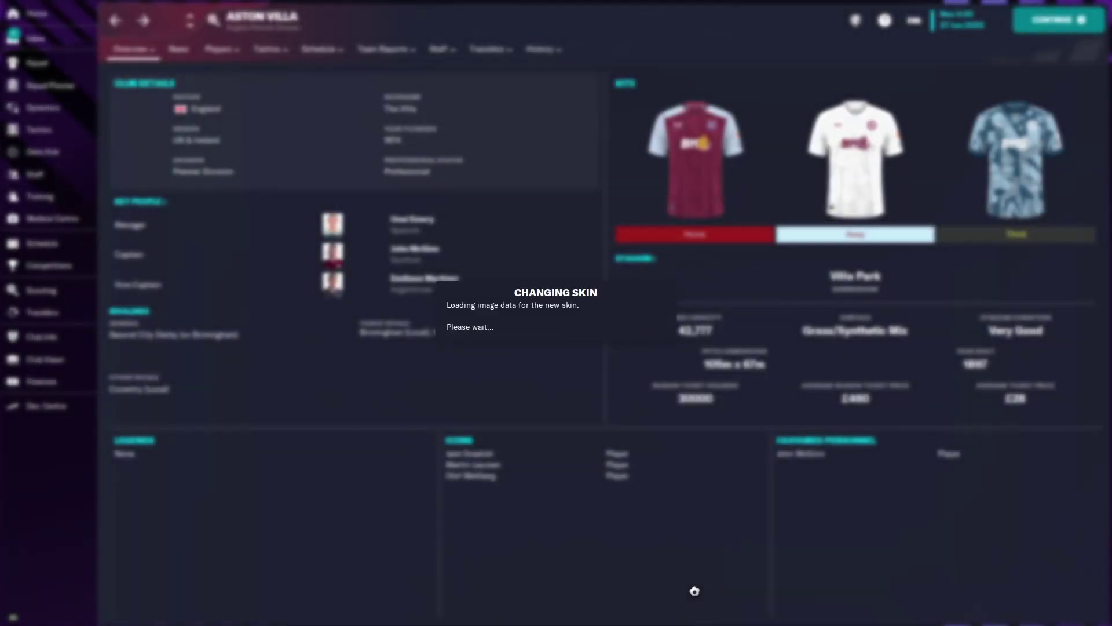